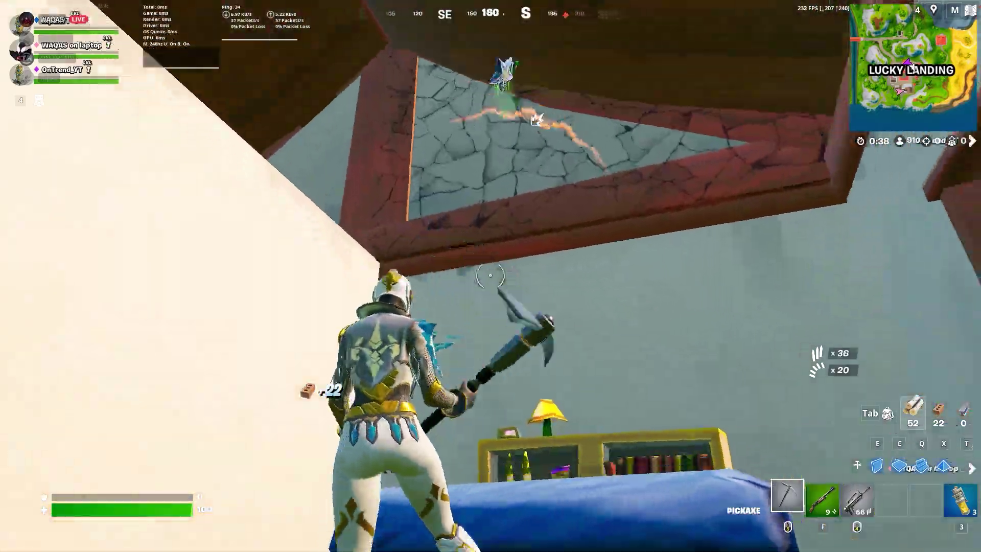
- Fight in Fortnite by building, switching weapons and eliminating opponents with shotgun and pickaxe
key(f)
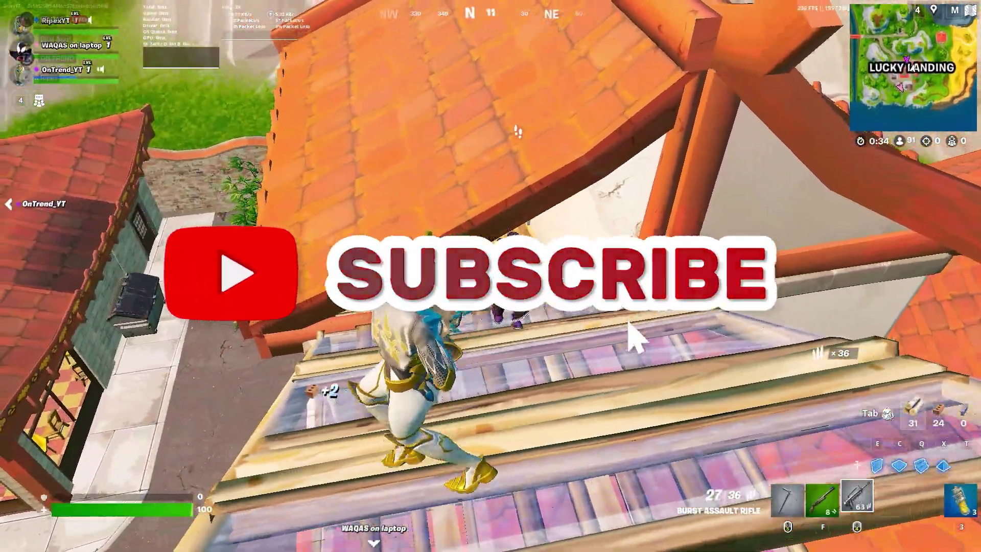
key(3)
click(491, 276)
click(490, 276)
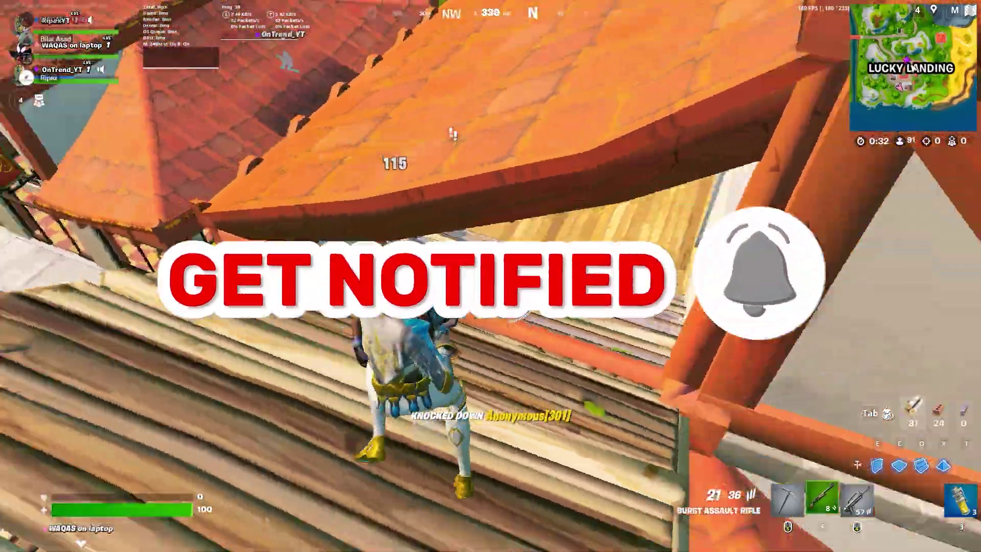
key(f)
click(491, 276)
click(490, 276)
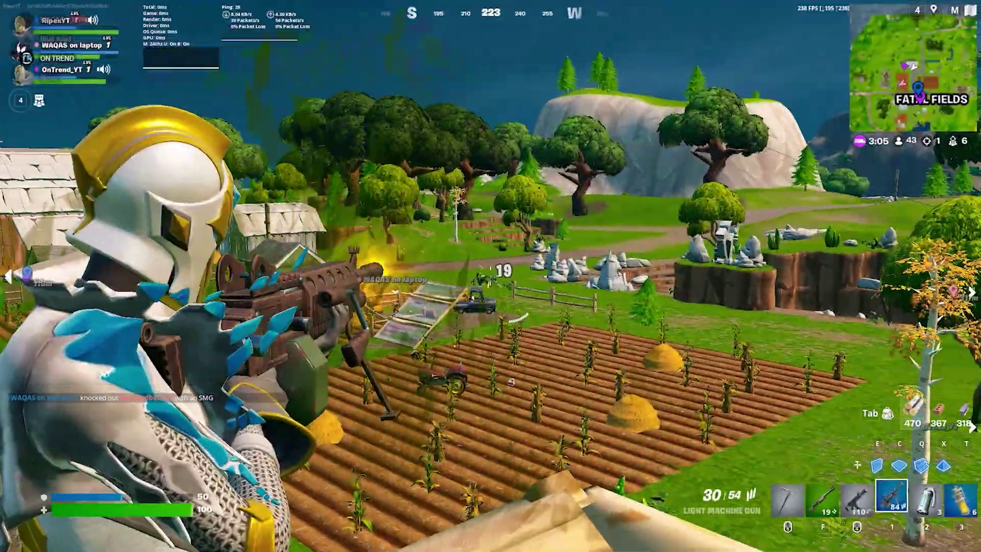
click(491, 276)
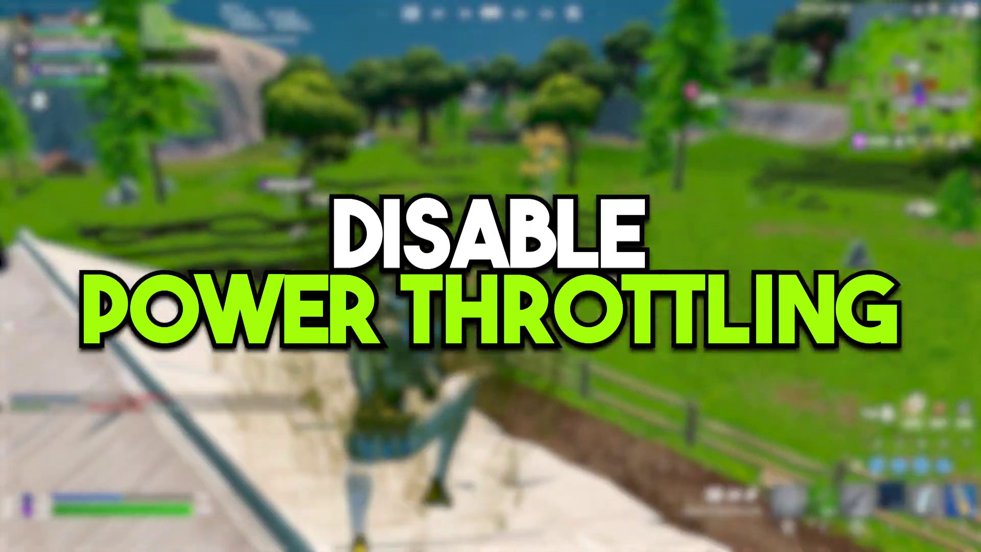
key(r)
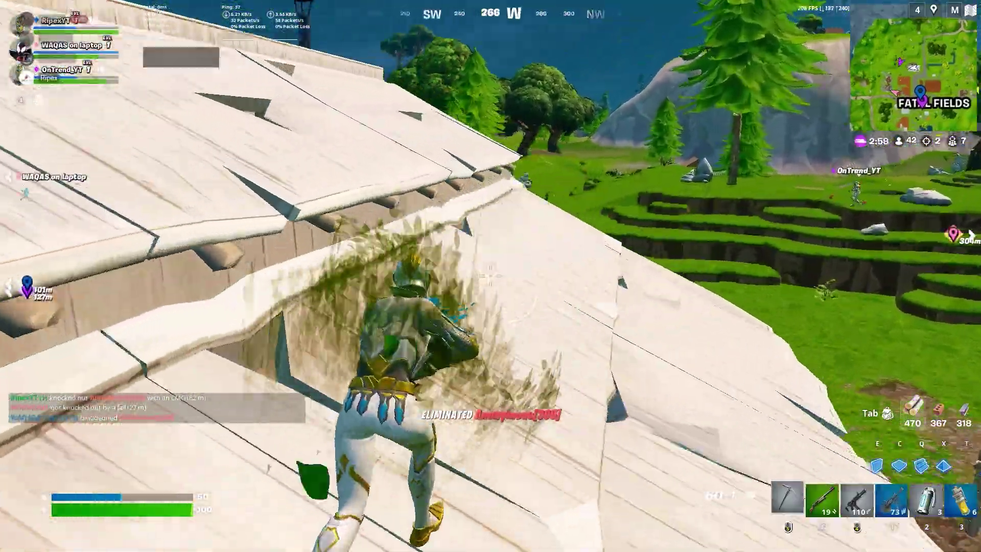
click(490, 276)
click(491, 276)
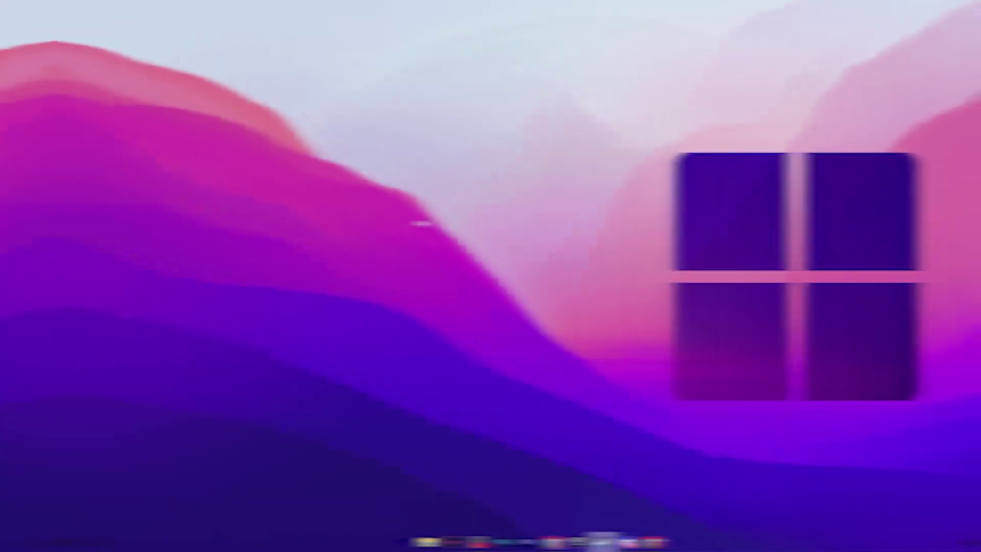
- Launch gpedit.msc and browse to Administrative Templates > Windows Components > App Privacy
key(super+r)
drag(122, 429, 482, 212)
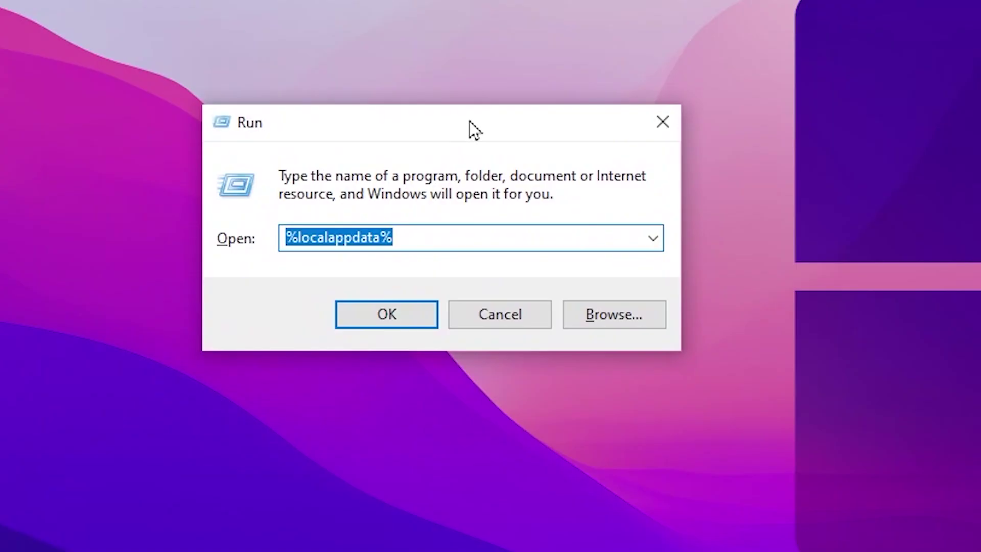
text(gpedit.msc)
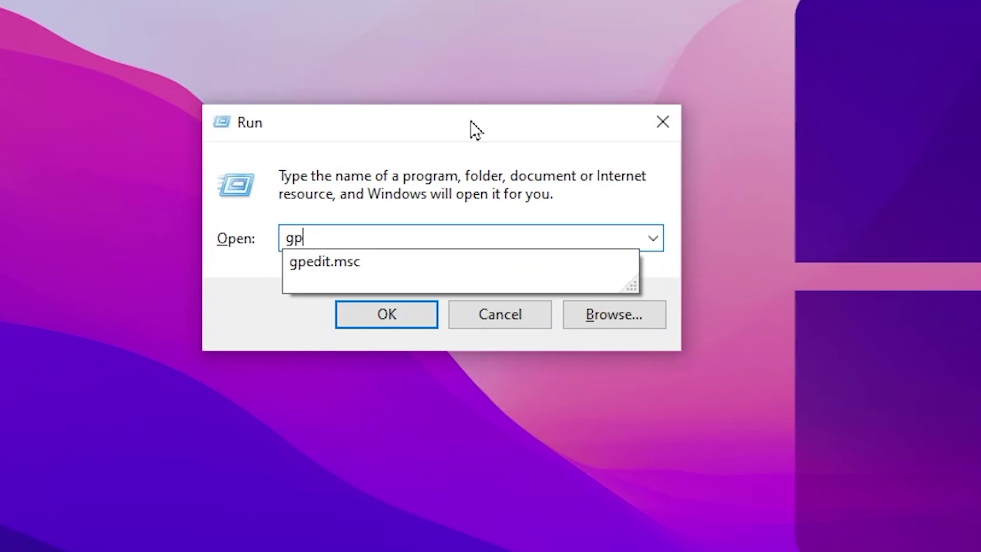
key(Return)
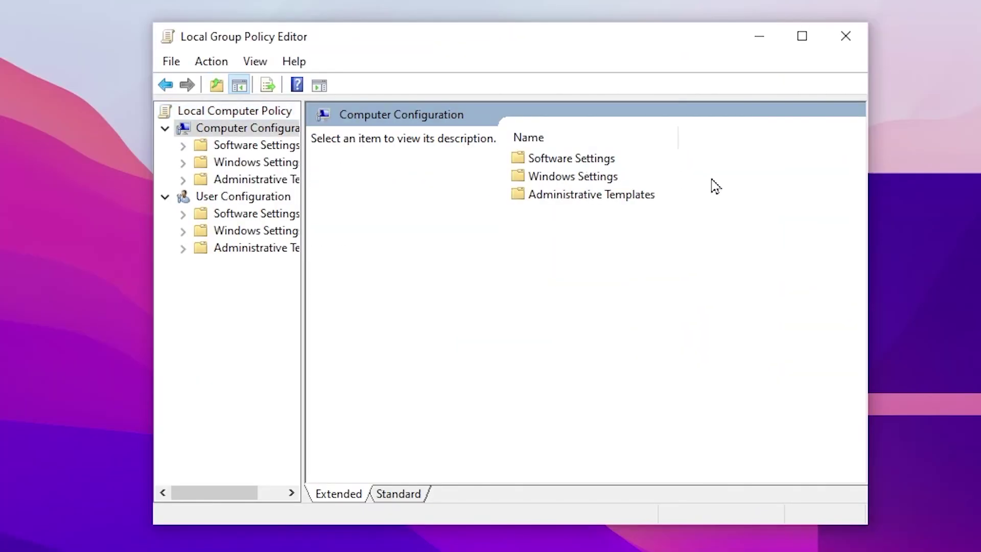
double_click(569, 198)
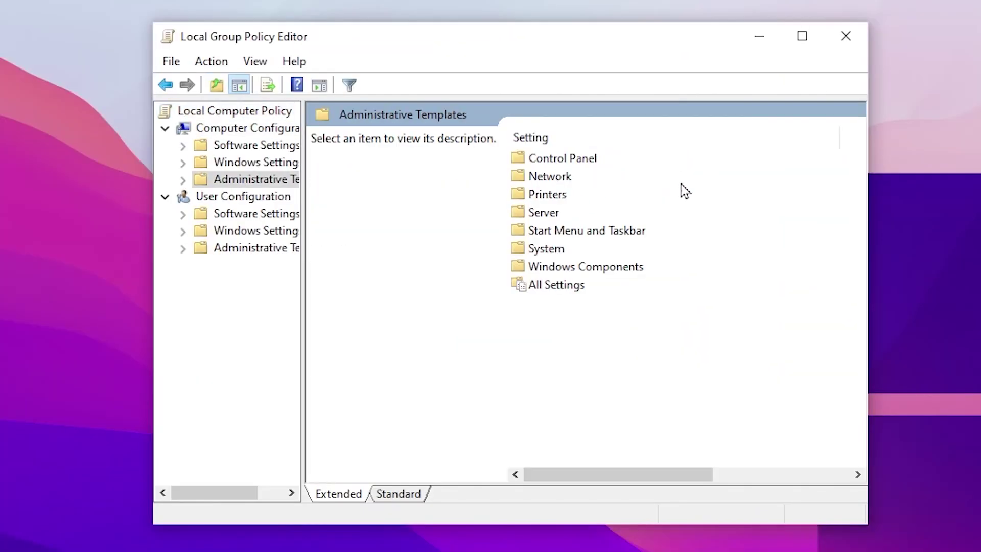
double_click(597, 265)
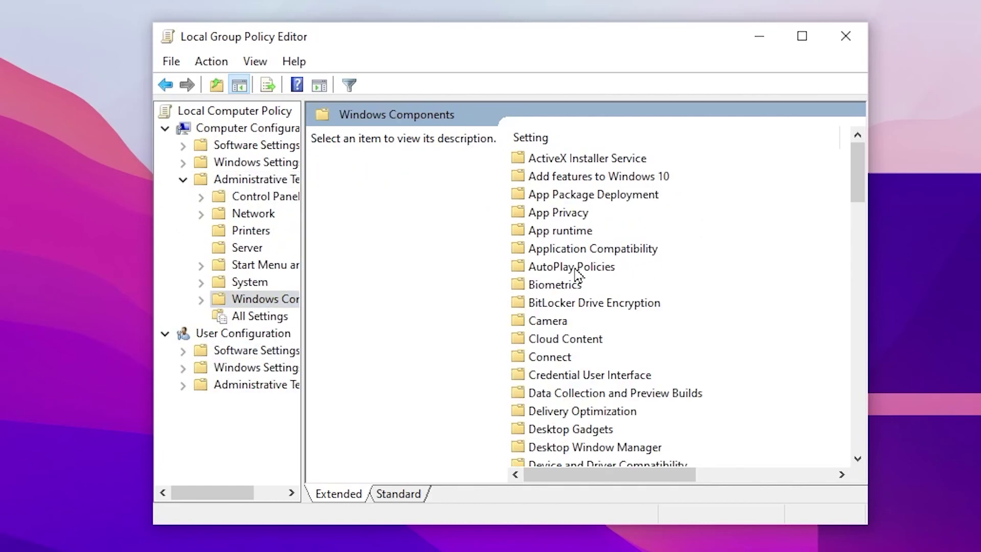
double_click(568, 213)
scroll(567, 217, down, 2)
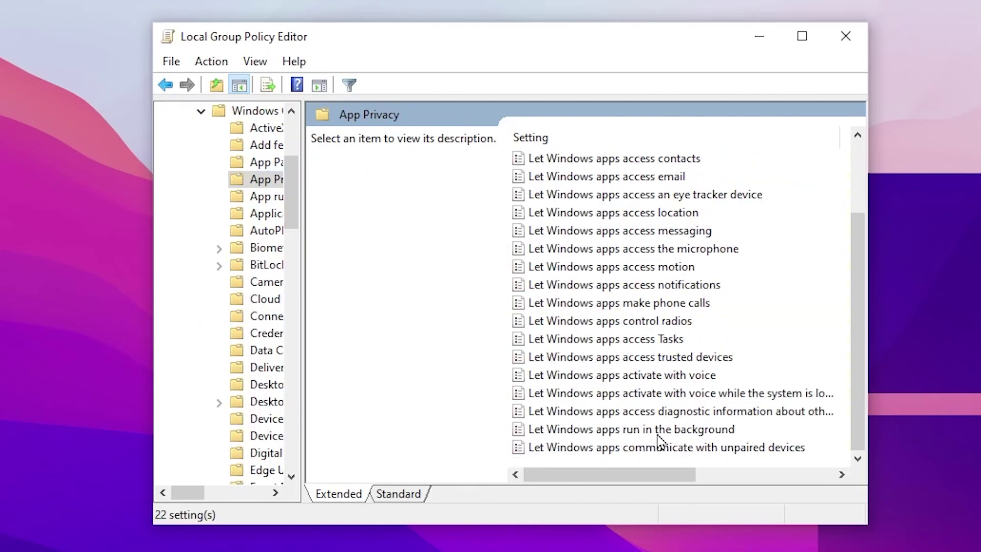
- Enable 'Let Windows apps run in the background' with the all-apps default set to Force Deny, and apply
double_click(633, 434)
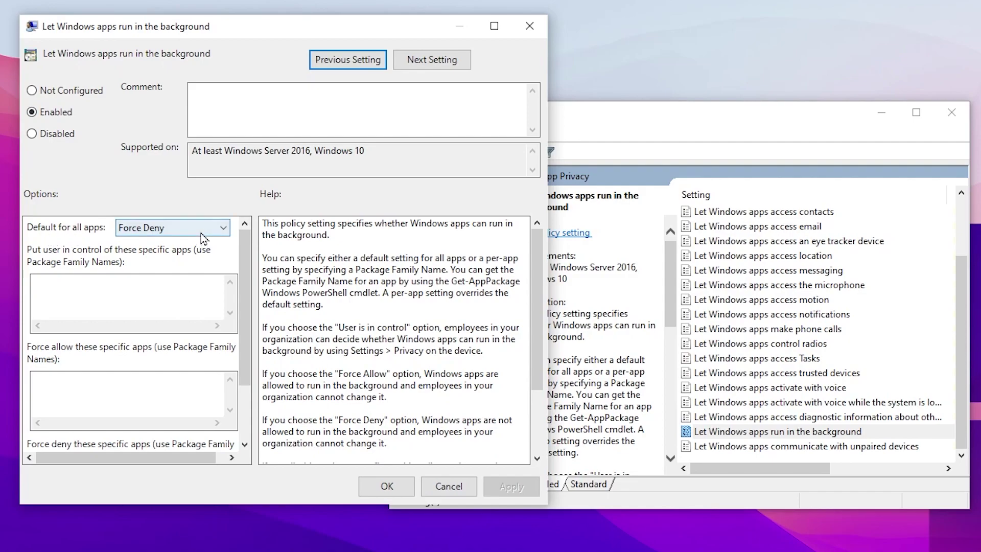
click(153, 227)
click(145, 267)
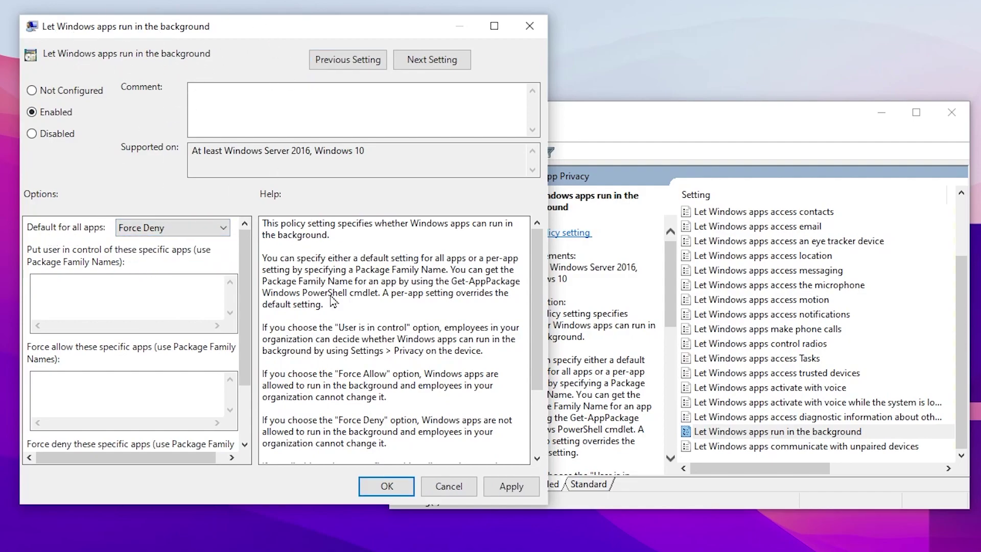
click(510, 486)
- Close the App Privacy policy and expand Computer Configuration > Administrative Templates > System
click(384, 486)
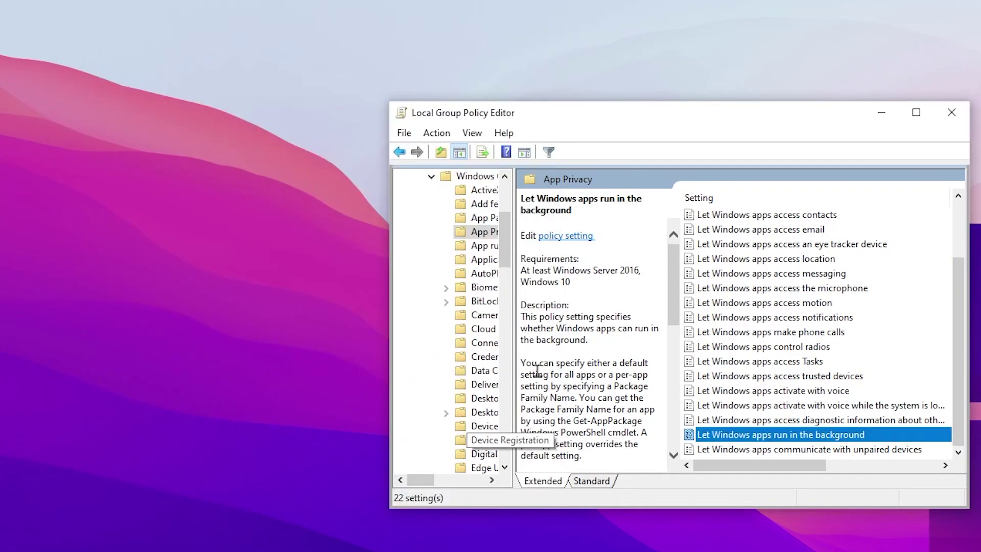
click(399, 152)
click(739, 221)
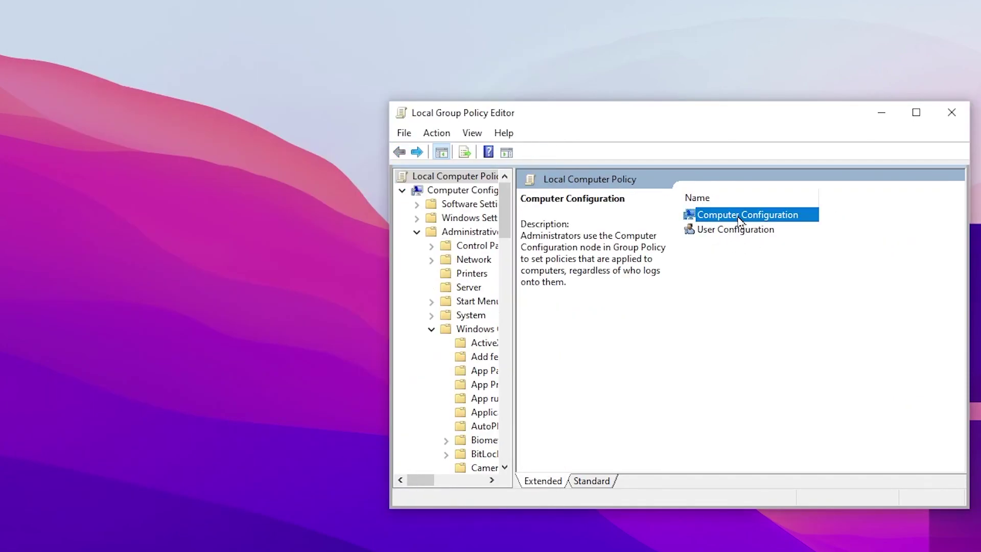
double_click(739, 221)
click(736, 245)
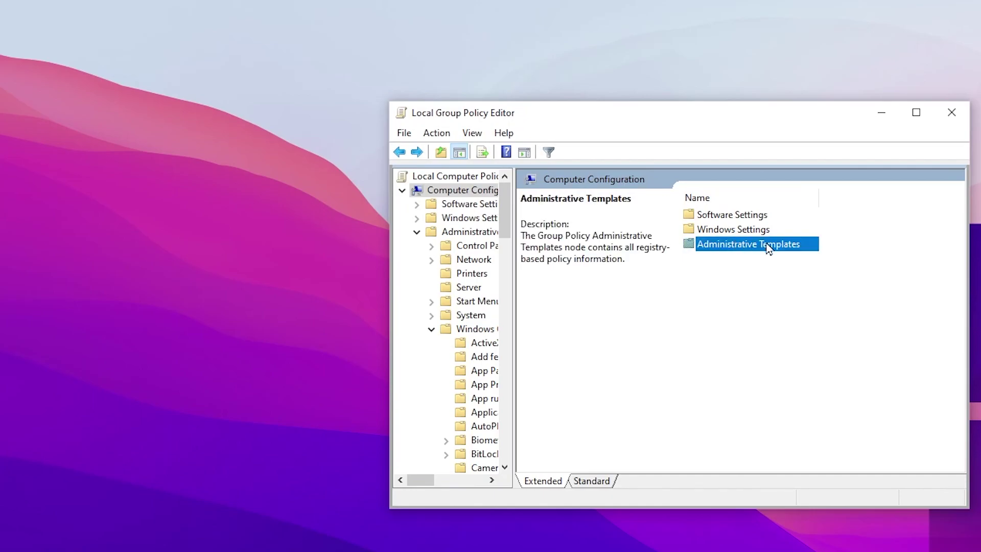
double_click(756, 252)
double_click(717, 286)
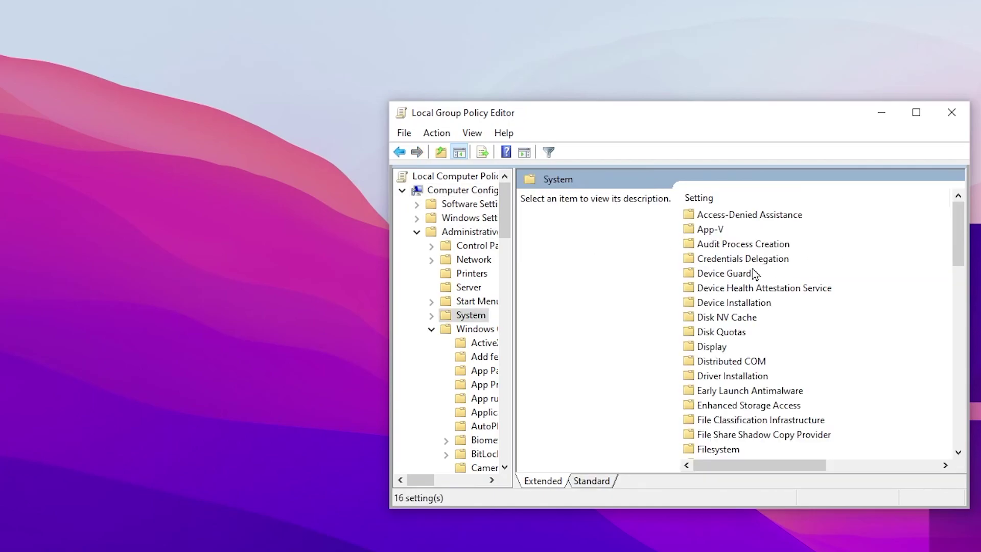
scroll(766, 279, down, 10)
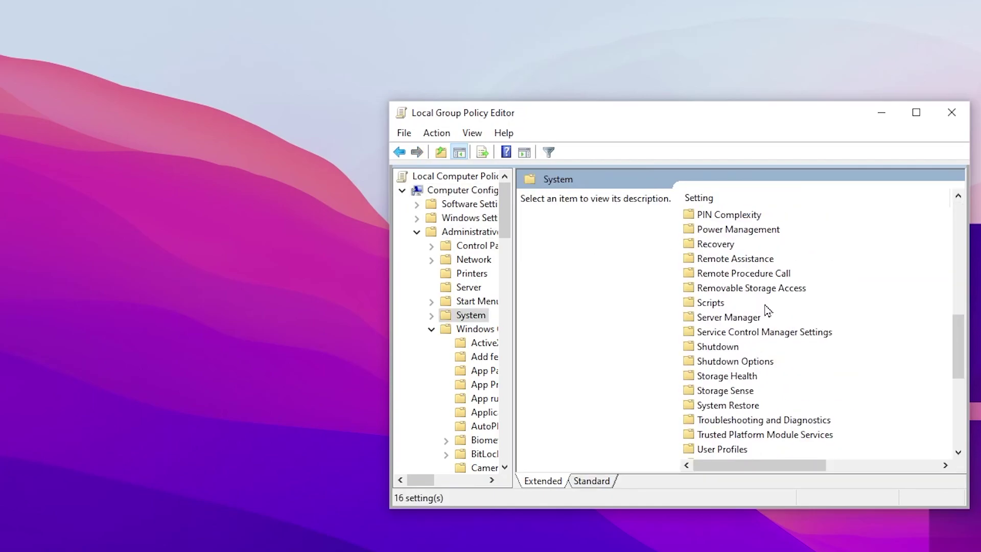
- Confirm 'Turn off Power Throttling' under Power Management > Power Throttling Settings is Enabled, then exit the editor
double_click(720, 234)
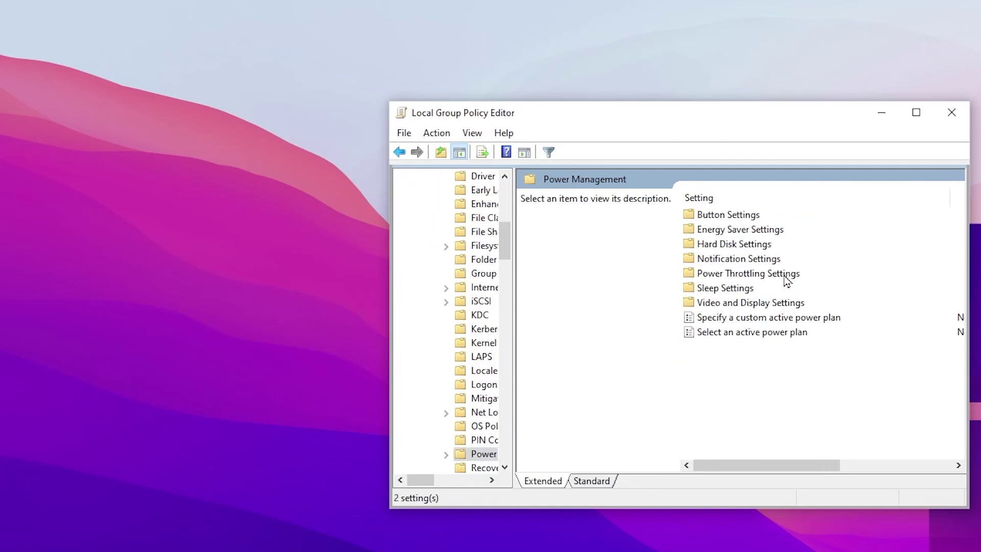
double_click(771, 274)
double_click(775, 219)
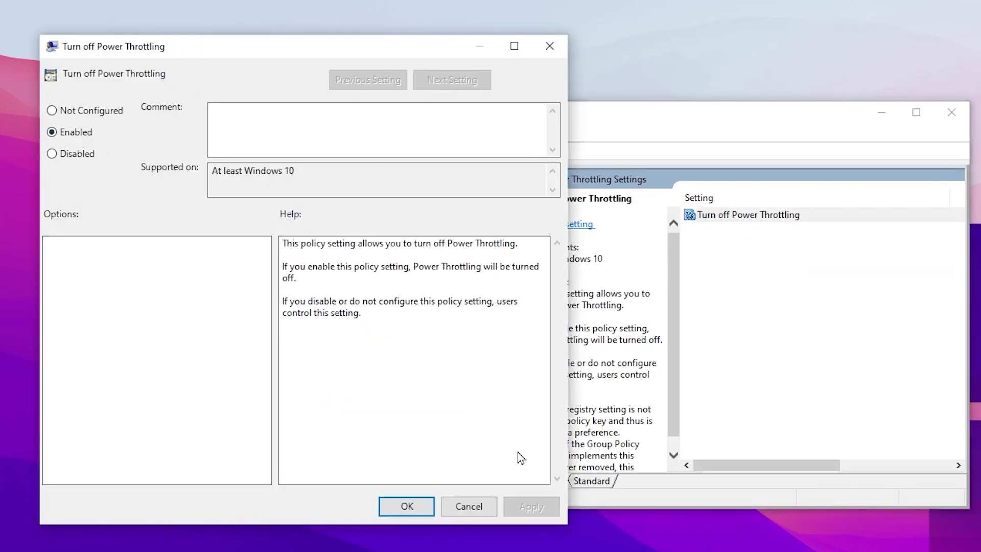
click(423, 508)
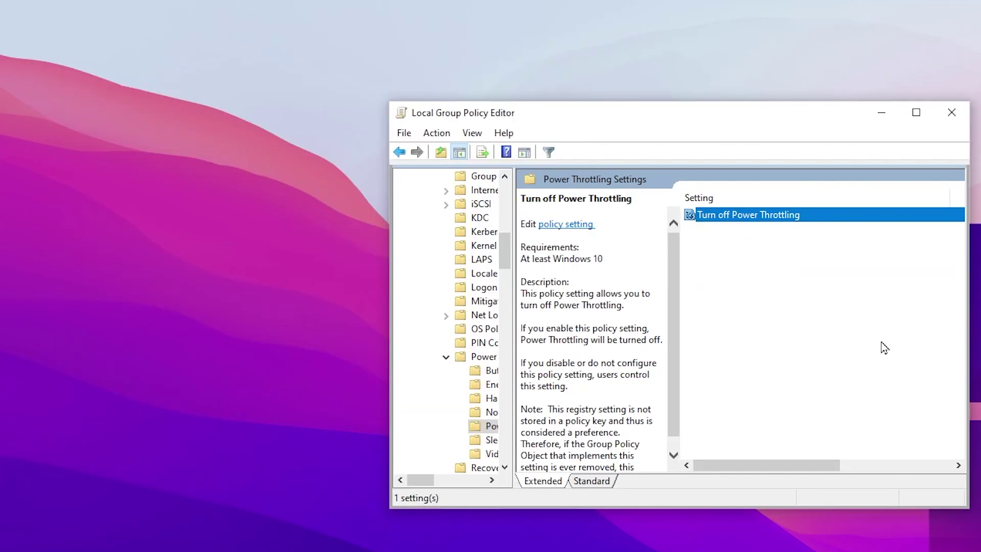
click(954, 116)
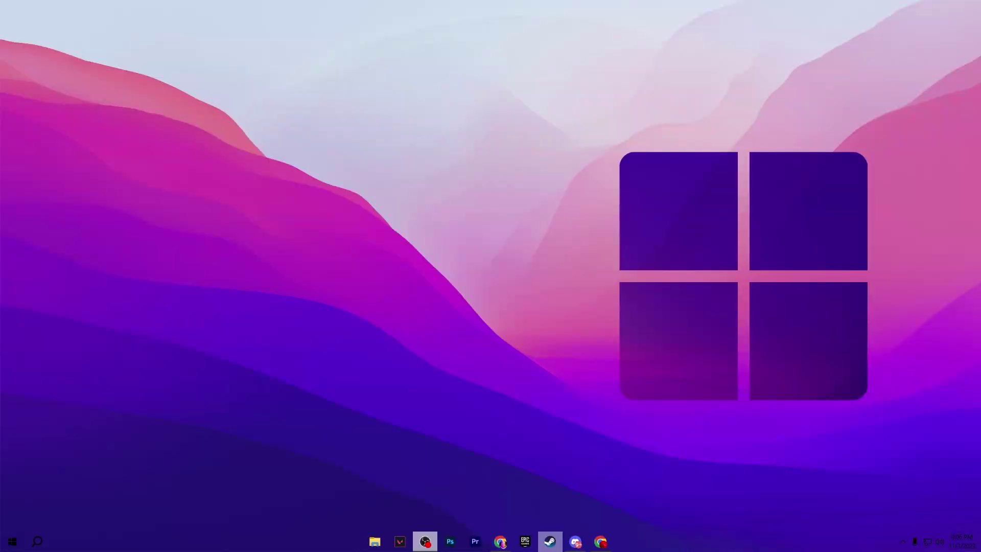
- Right-click the Windows taskbar to bring up its context menu after the gameplay clip
right_click(677, 540)
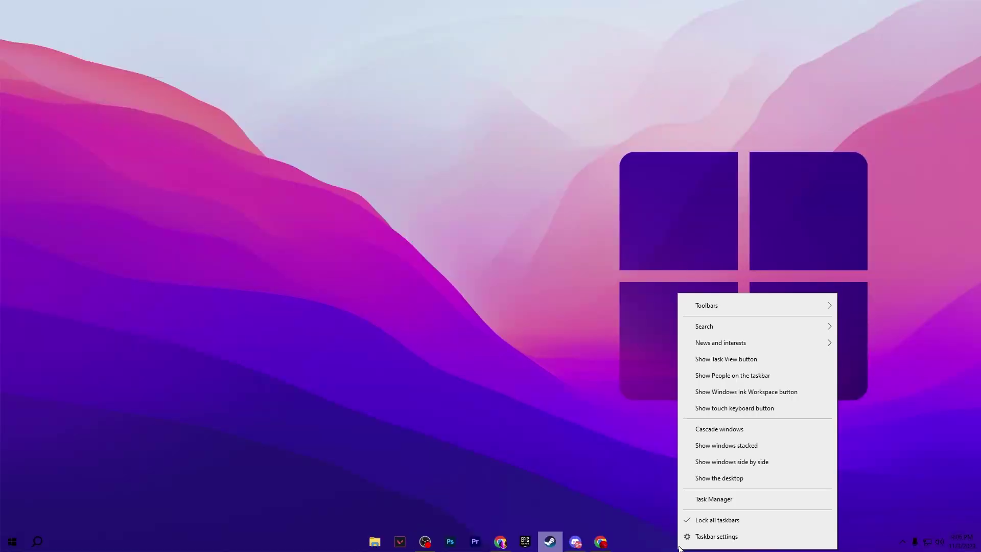
- Go from Task Manager's Services tab to the Services console and bring up SysMain's options
click(699, 498)
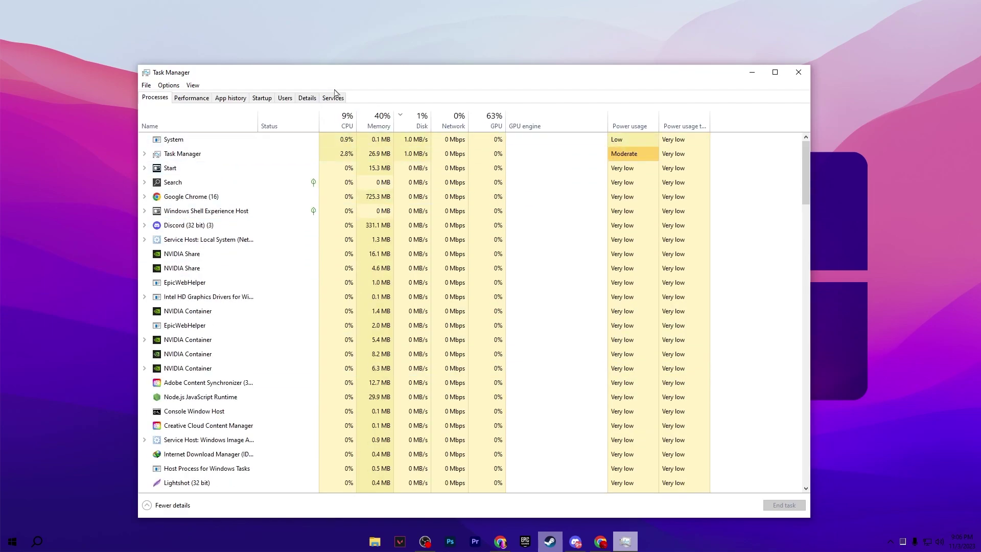
click(332, 97)
click(227, 505)
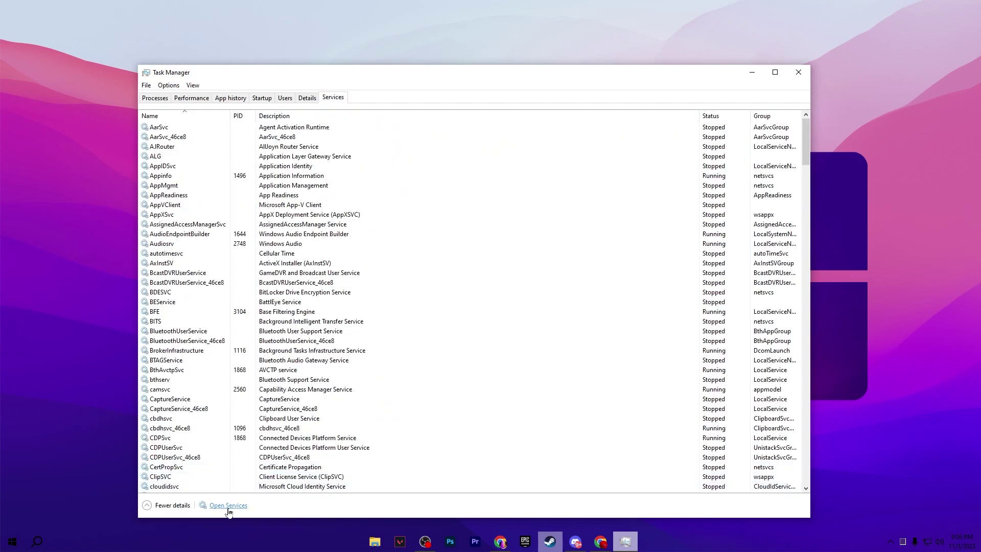
click(367, 179)
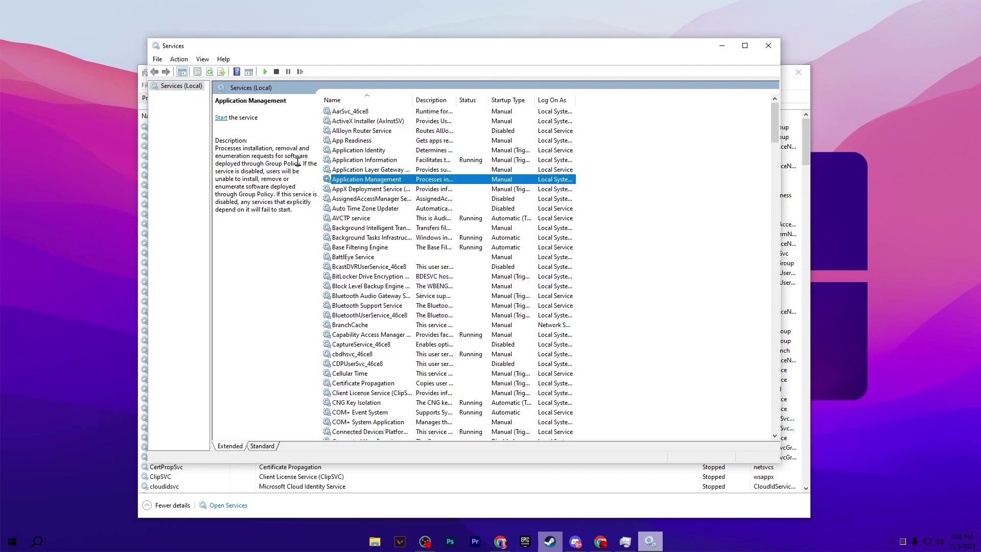
key(s)
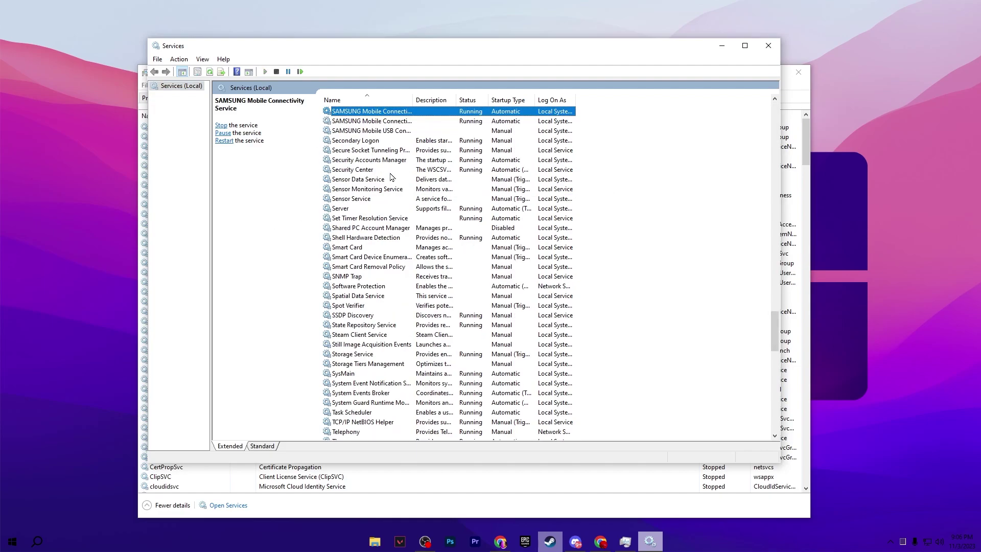
scroll(369, 306, down, 2)
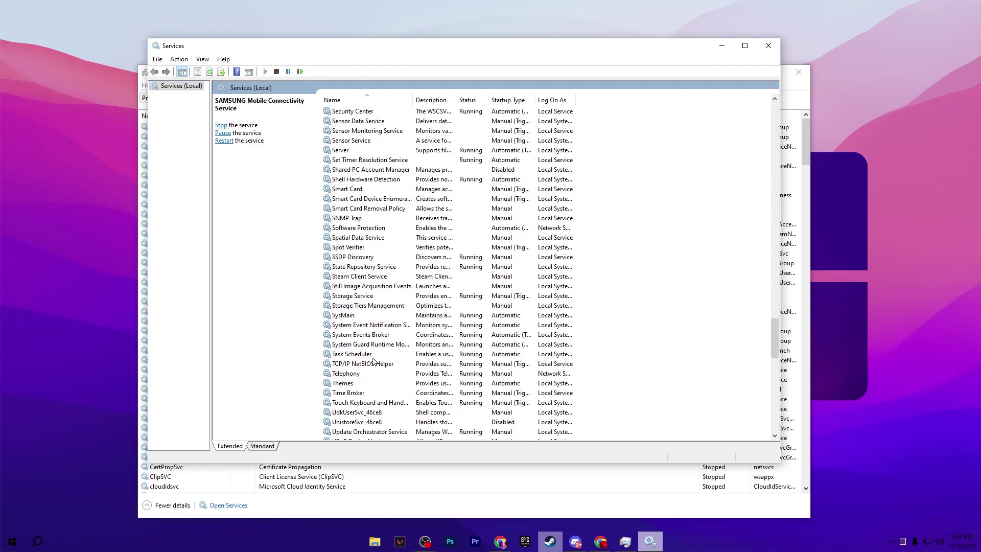
scroll(369, 255, up, 3)
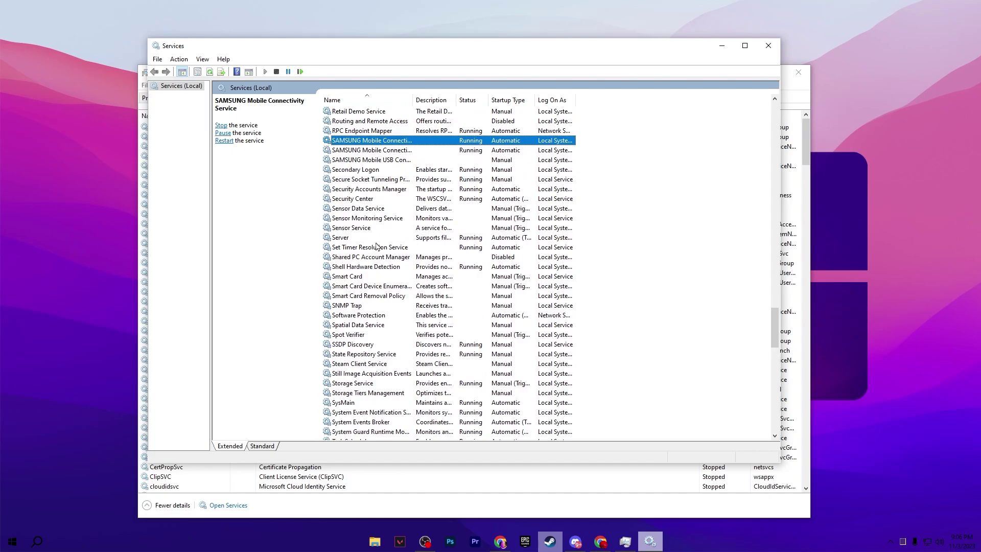
right_click(343, 403)
- Stop SysMain in its Properties, switch Startup type to Disabled, and apply
click(365, 497)
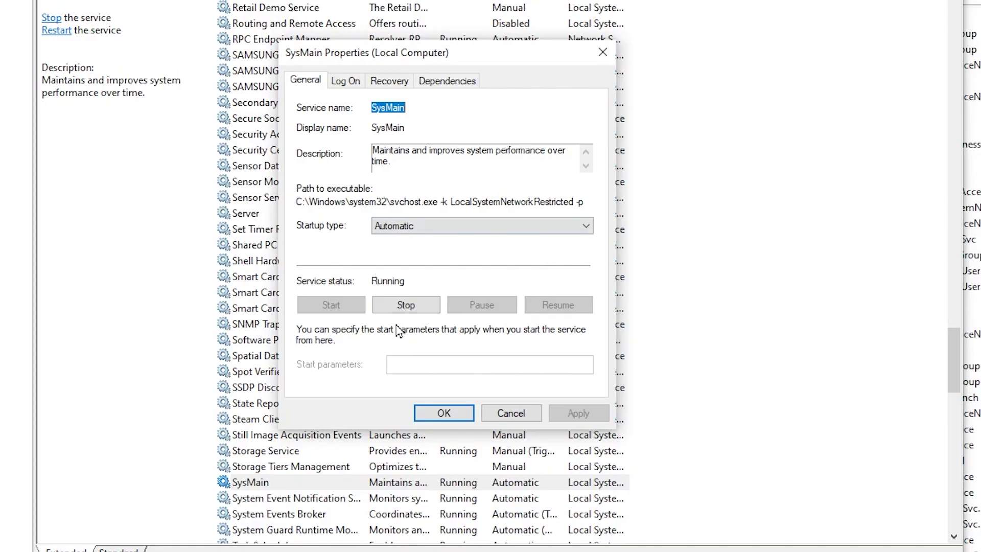
click(406, 306)
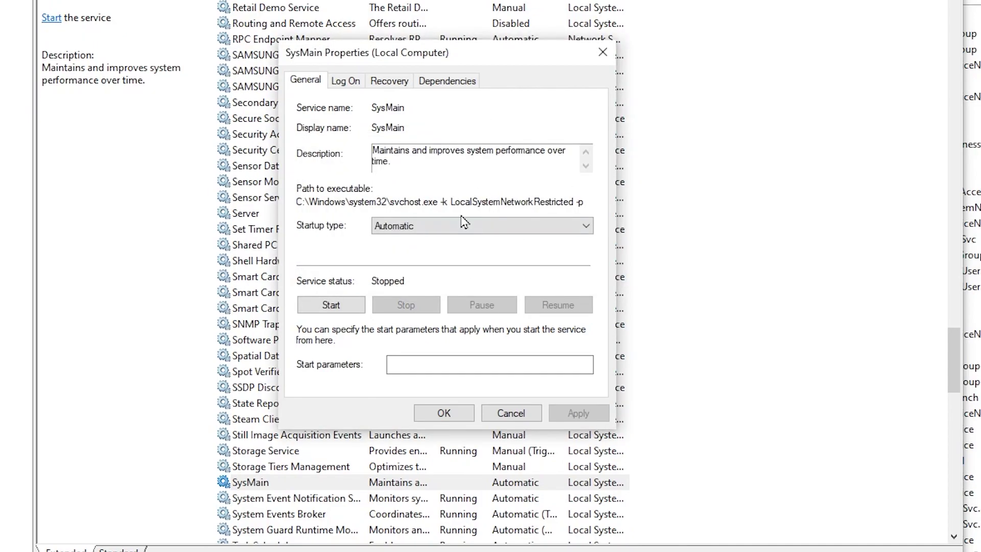
click(462, 225)
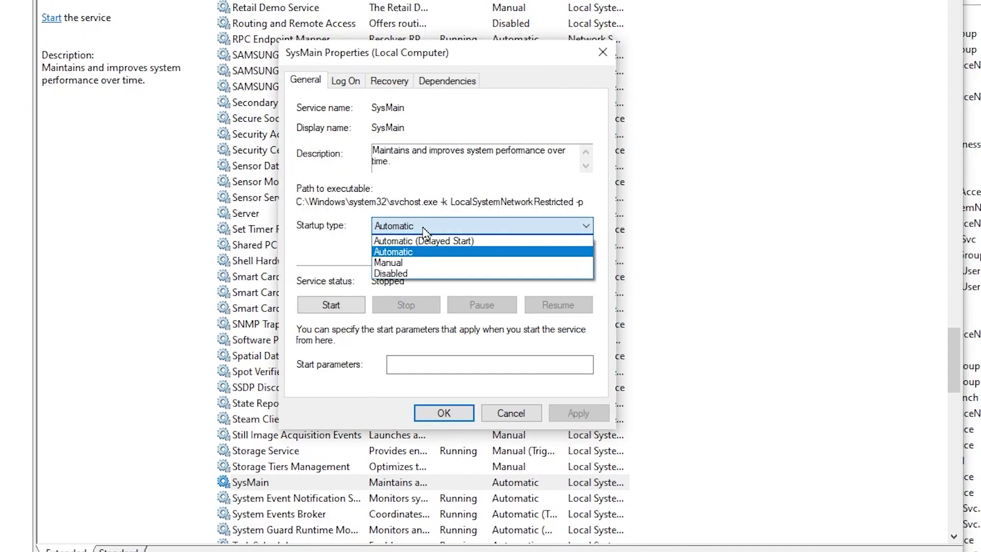
click(392, 275)
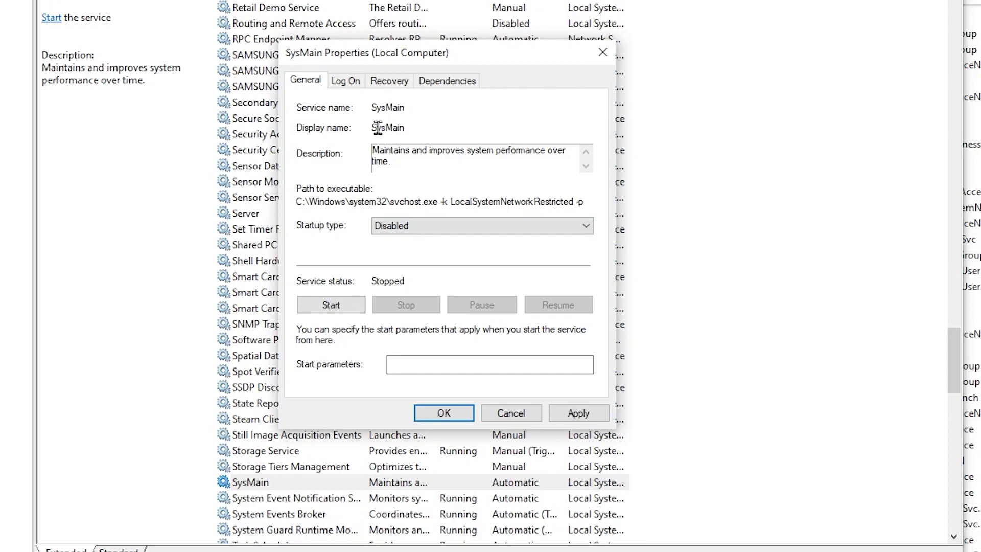
click(578, 413)
click(444, 414)
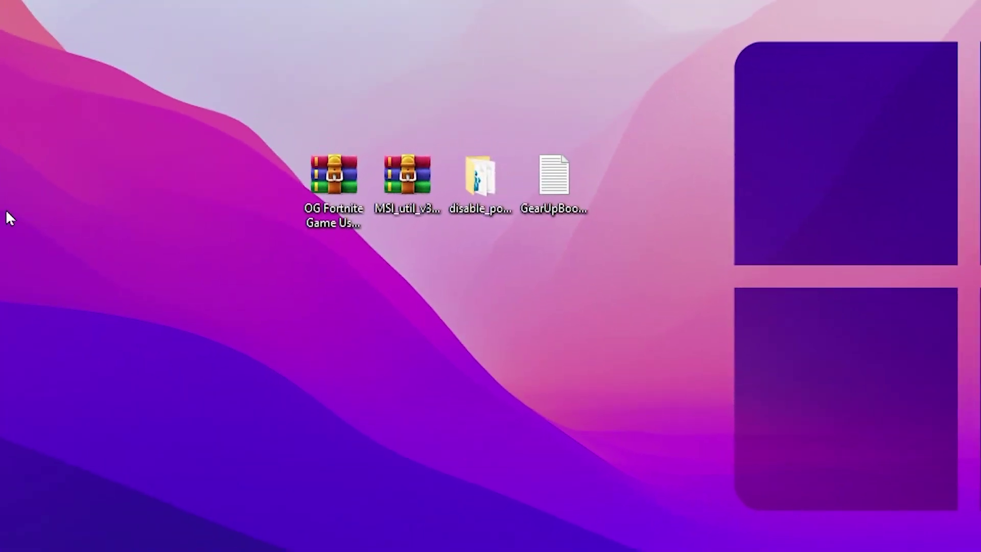
- Open OG Fortnite Game User Settings.rar and drag its folder onto the desktop, replacing existing files
drag(235, 102, 721, 271)
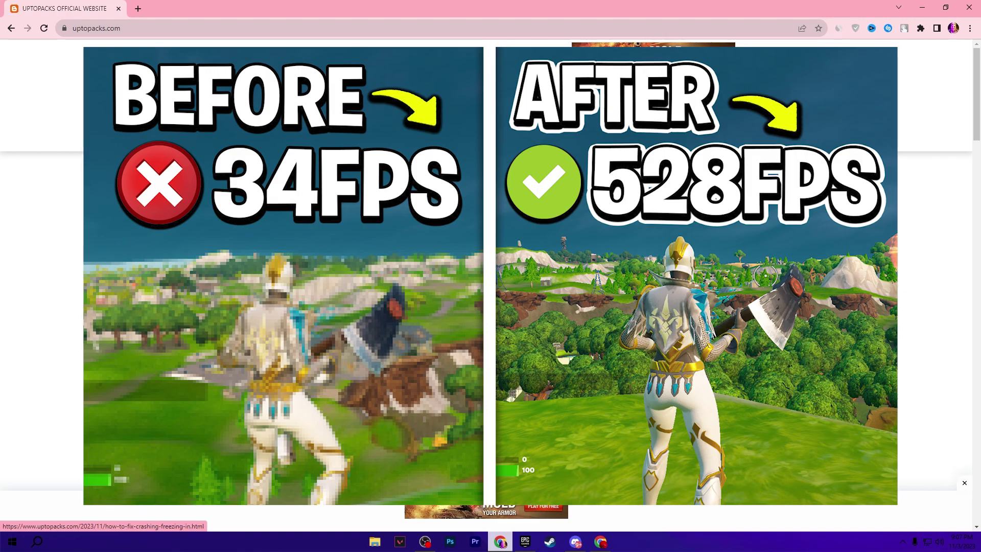
click(324, 329)
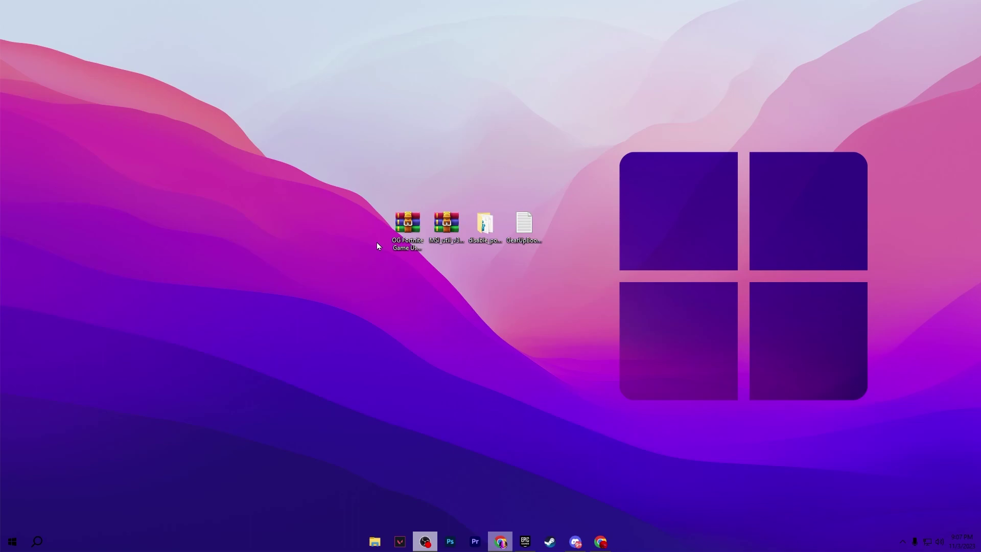
click(400, 230)
double_click(405, 230)
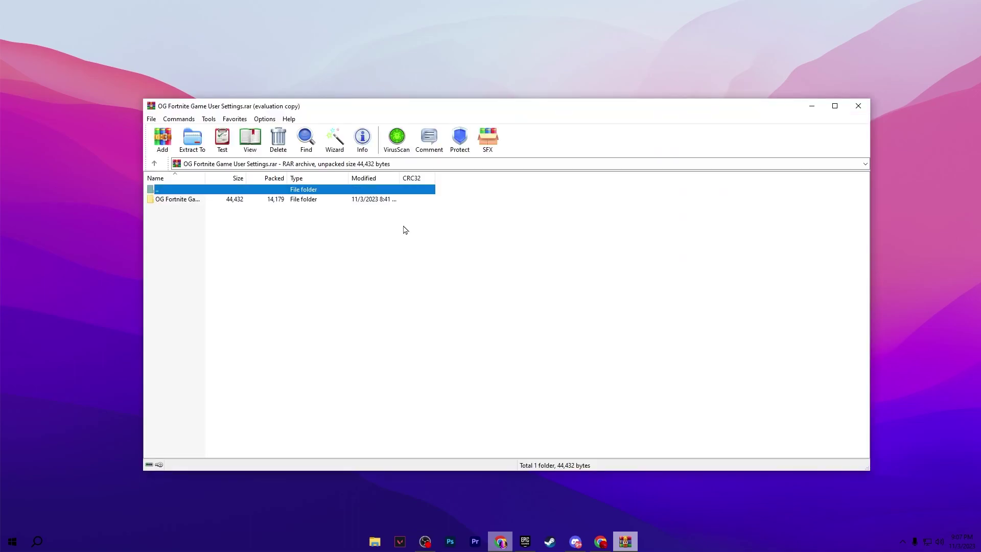
drag(204, 203, 92, 224)
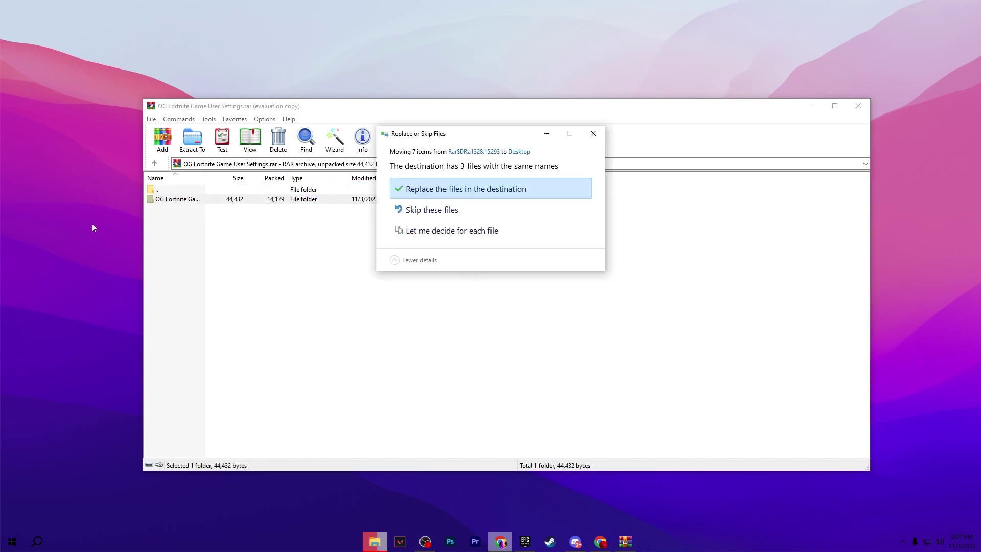
click(429, 188)
- Close WinRAR and copy GameUserSettings.ini from OG Fortnite Game User Settings\Mid End PC
click(567, 233)
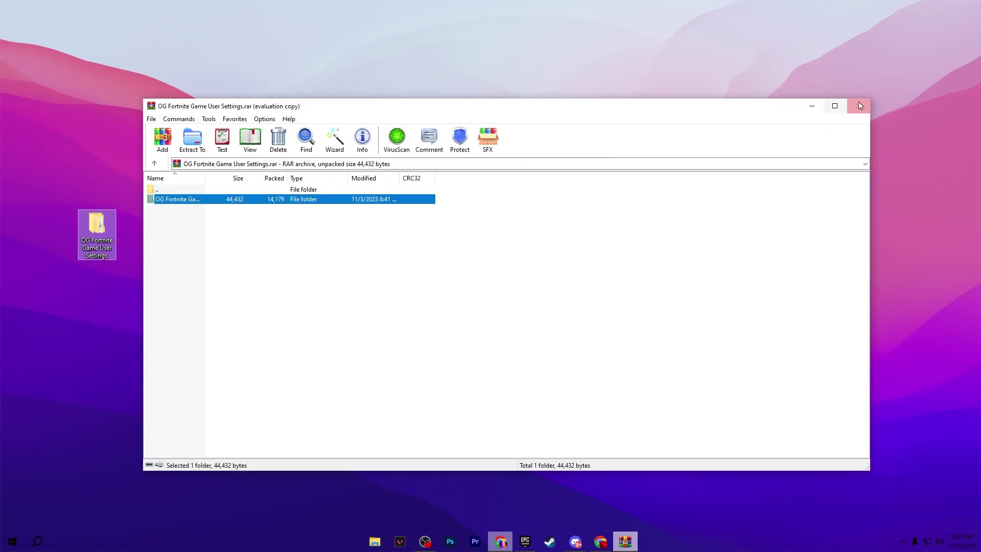
click(858, 106)
double_click(97, 224)
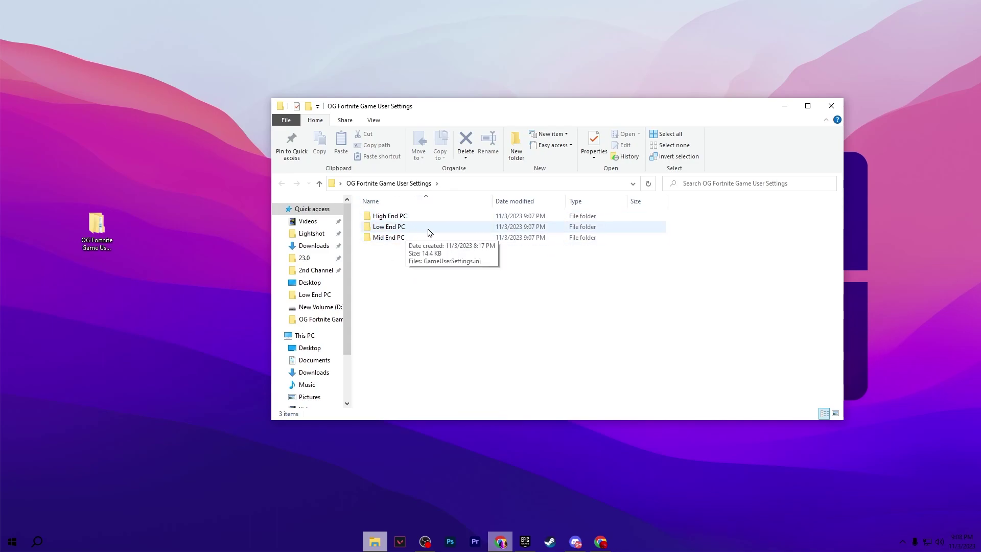
double_click(380, 237)
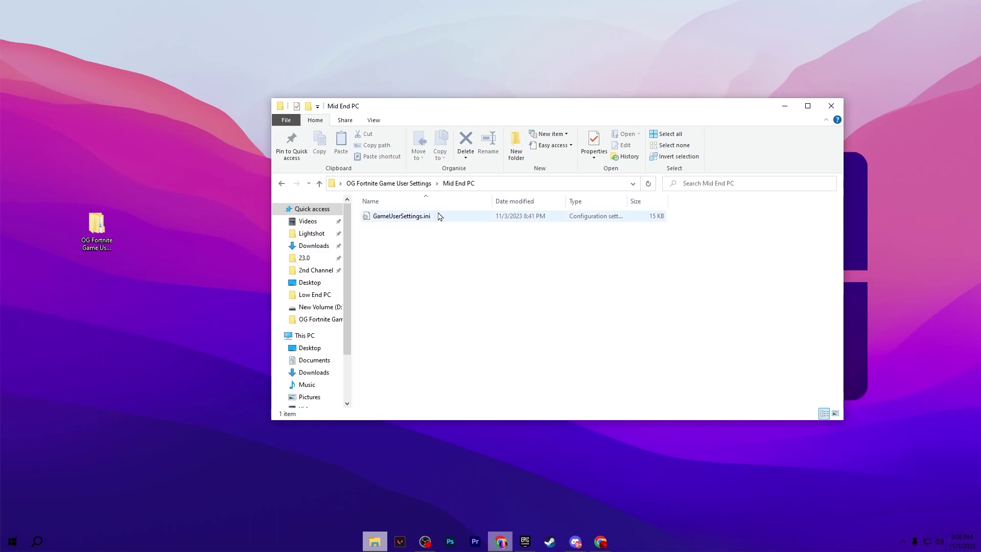
right_click(406, 221)
click(438, 438)
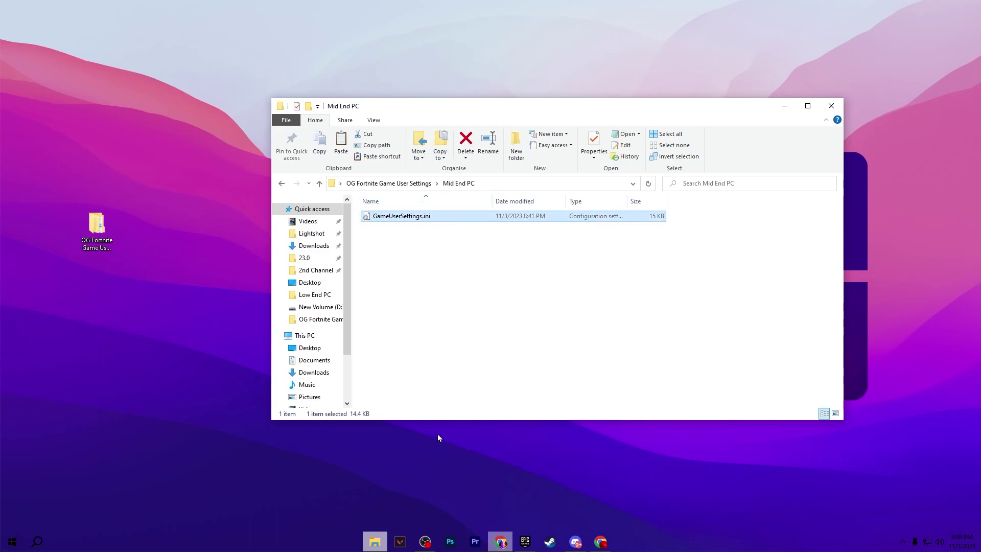
- Open the %localappdata% folder through the Run prompt
key(super+r)
drag(129, 431, 519, 225)
text(%)
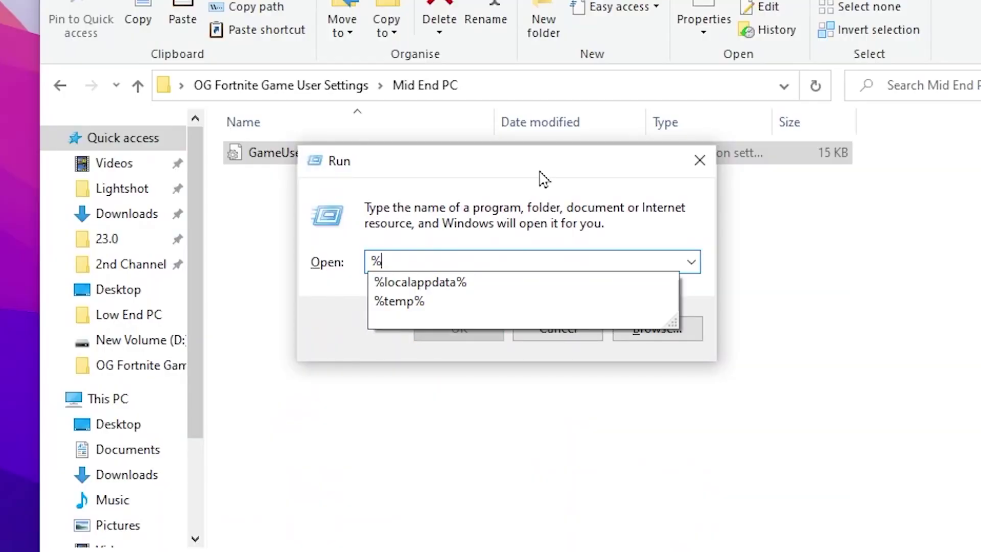
click(429, 282)
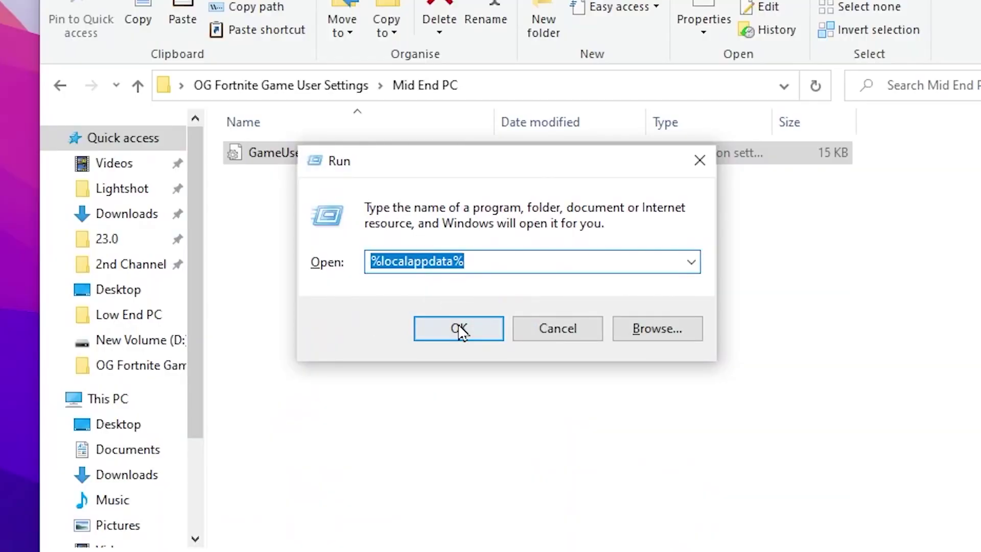
click(459, 328)
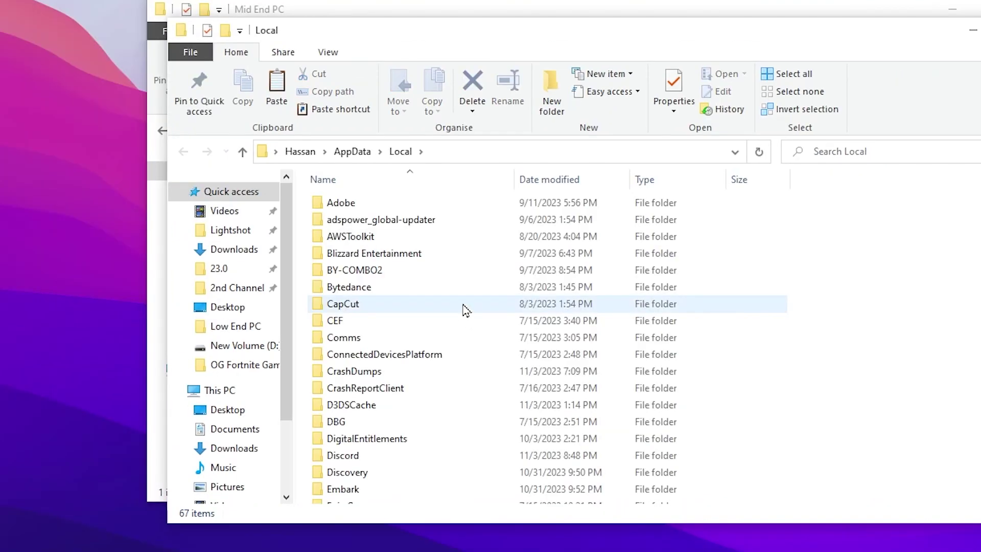
- Go to FortniteGame\Saved\Config\WindowsClient and paste GameUserSettings.ini there
scroll(465, 311, down, 1)
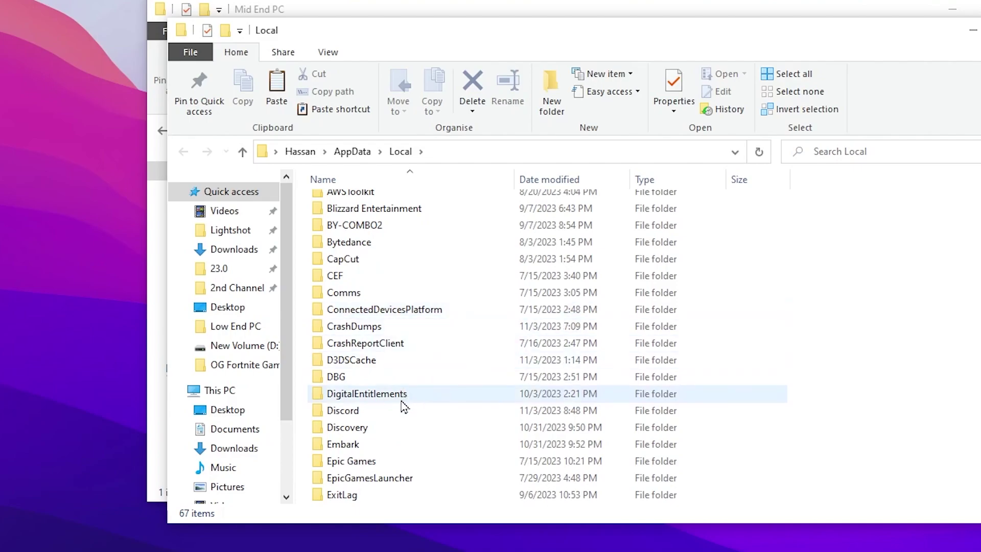
scroll(418, 407, down, 6)
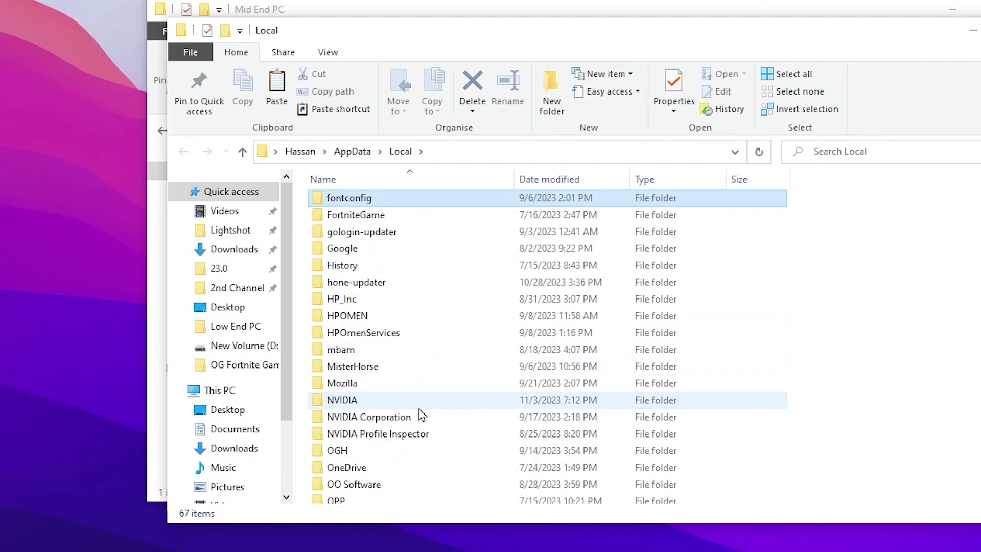
click(358, 198)
click(370, 220)
double_click(369, 217)
double_click(340, 204)
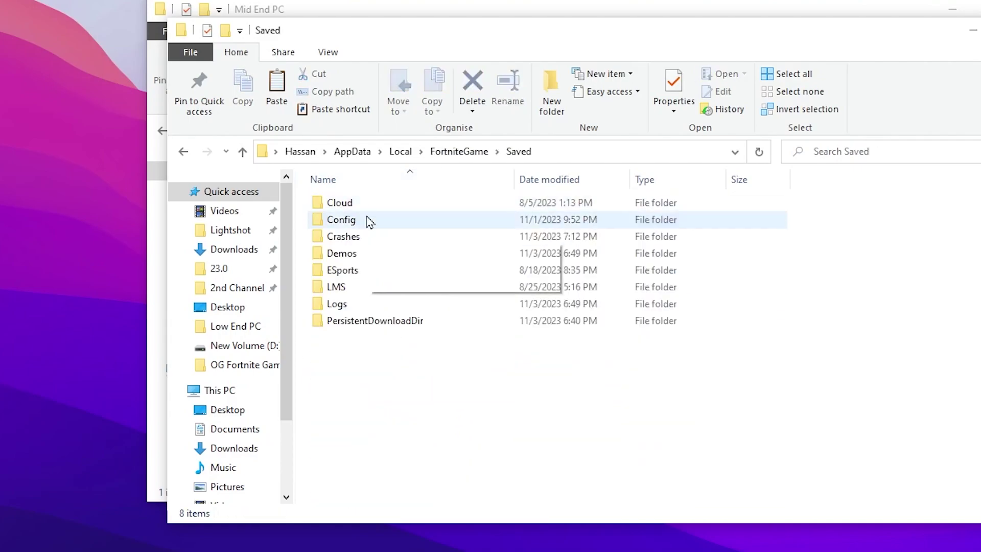
double_click(368, 220)
click(355, 224)
double_click(356, 224)
right_click(537, 467)
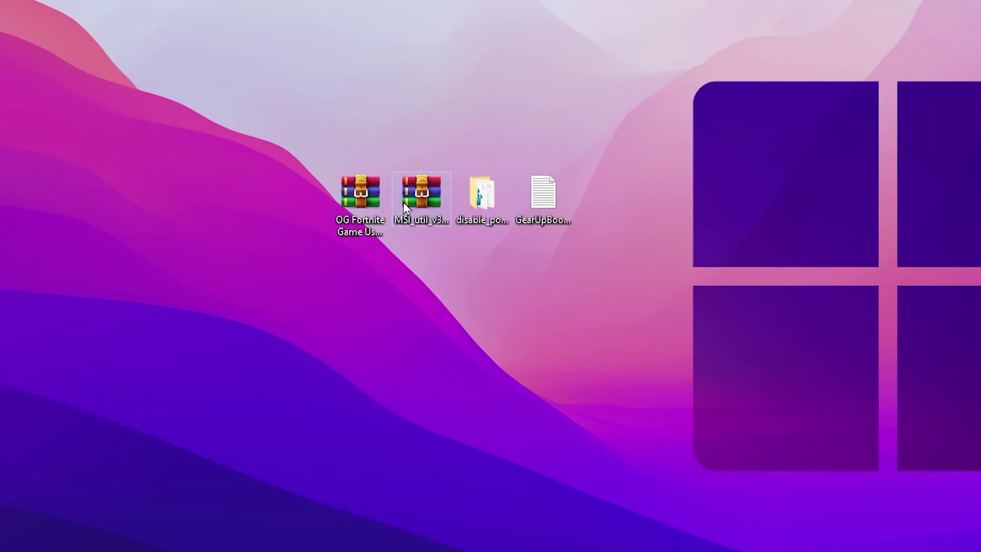
- Extract MSI_util_v3.exe from its archive onto the desktop, replacing the existing file
double_click(412, 201)
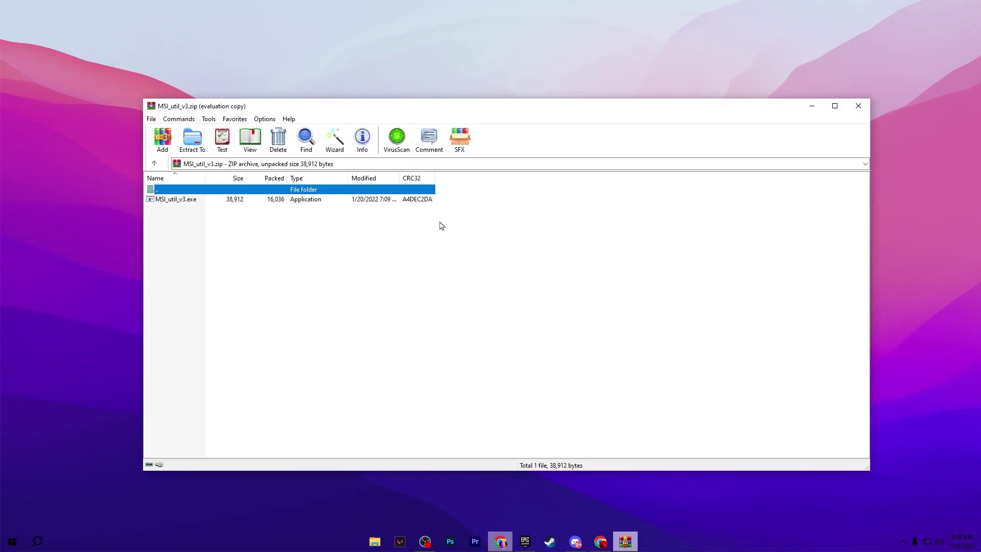
drag(172, 201, 125, 245)
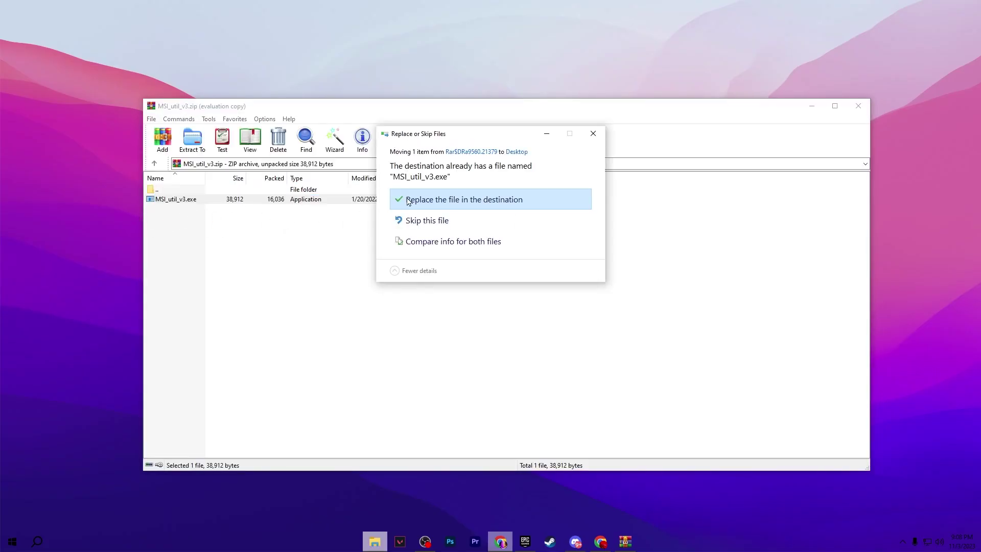
click(408, 200)
click(858, 106)
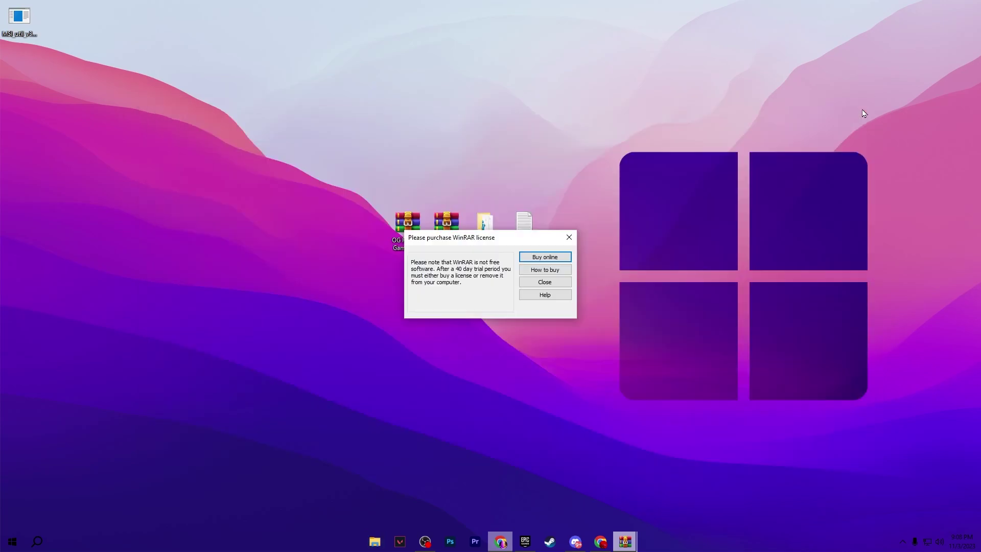
- Run MSI_util_v3.exe as administrator and accept the UAC prompt
drag(19, 18, 344, 234)
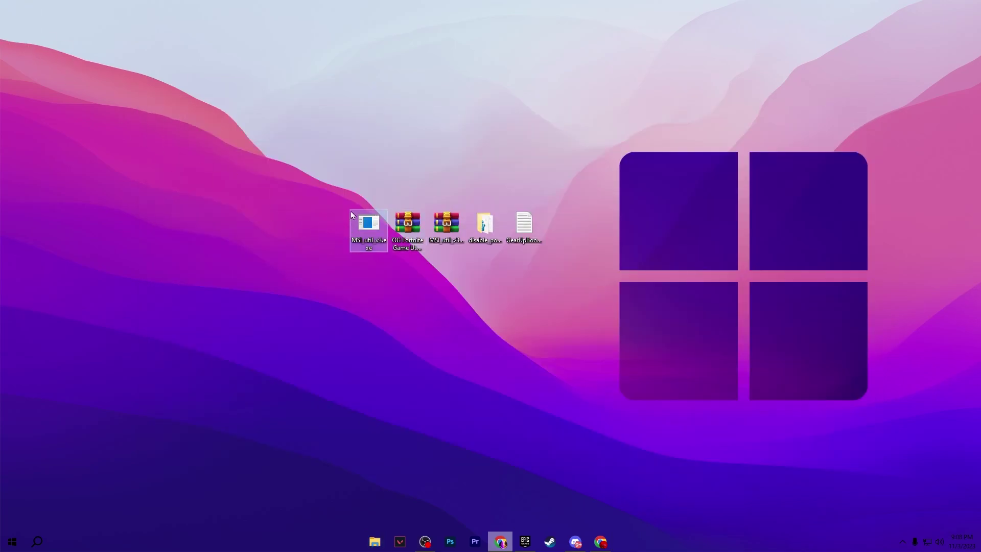
right_click(370, 220)
click(396, 252)
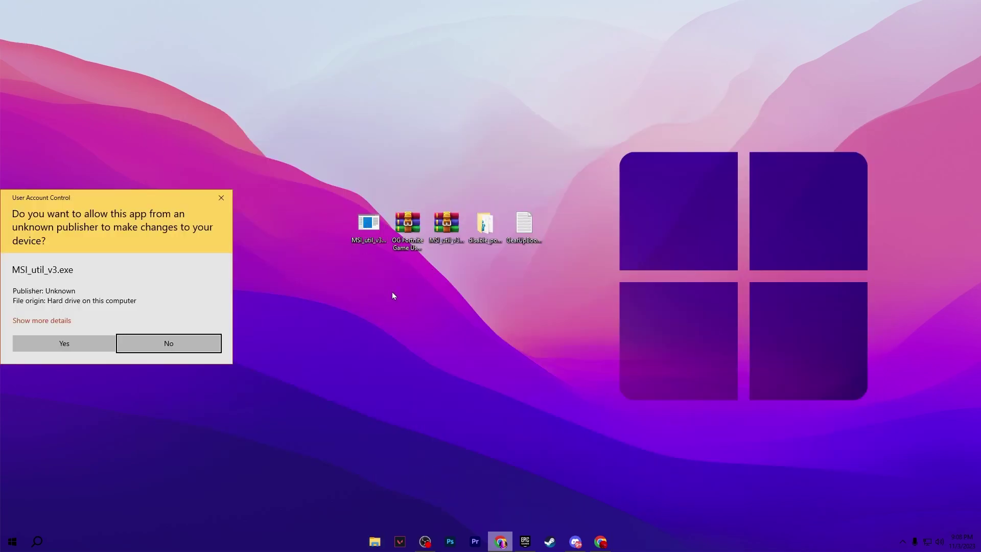
click(64, 343)
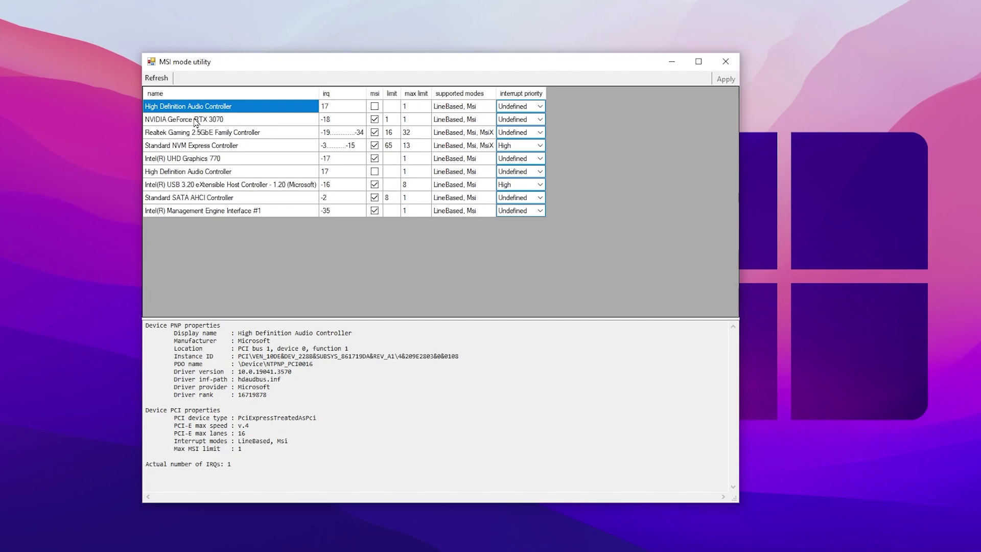
- Set the NVIDIA GeForce RTX 3070 row's interrupt priority to High, apply, and exit the utility
click(155, 122)
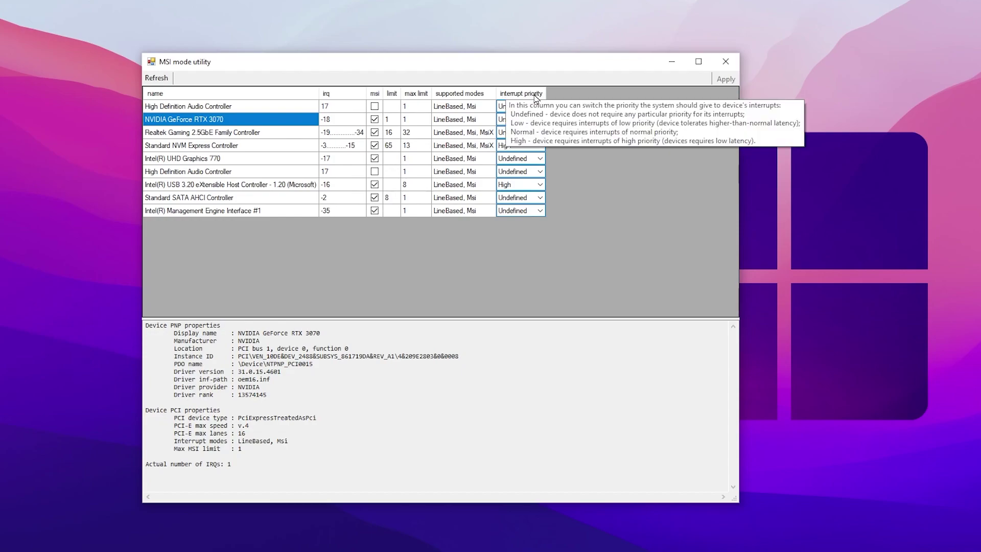
click(540, 120)
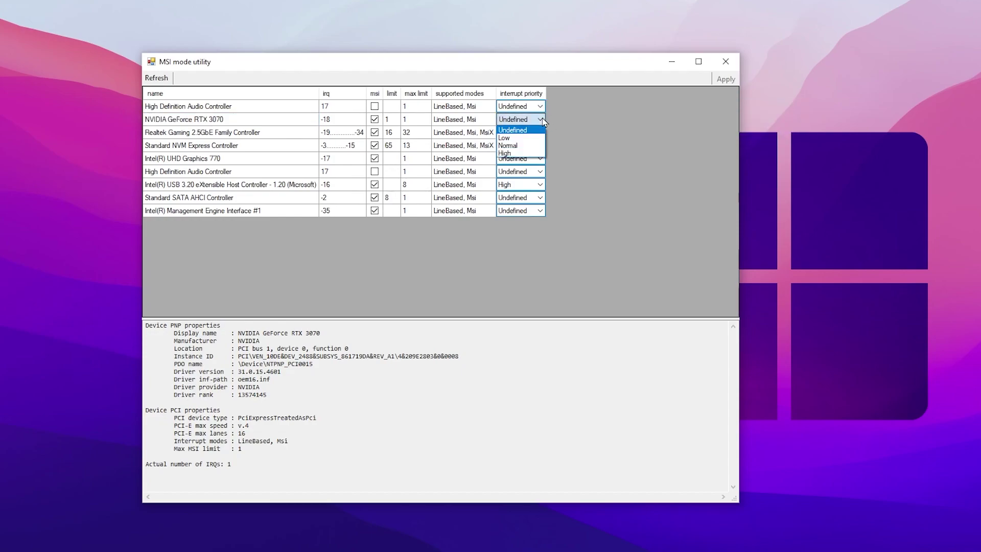
click(503, 153)
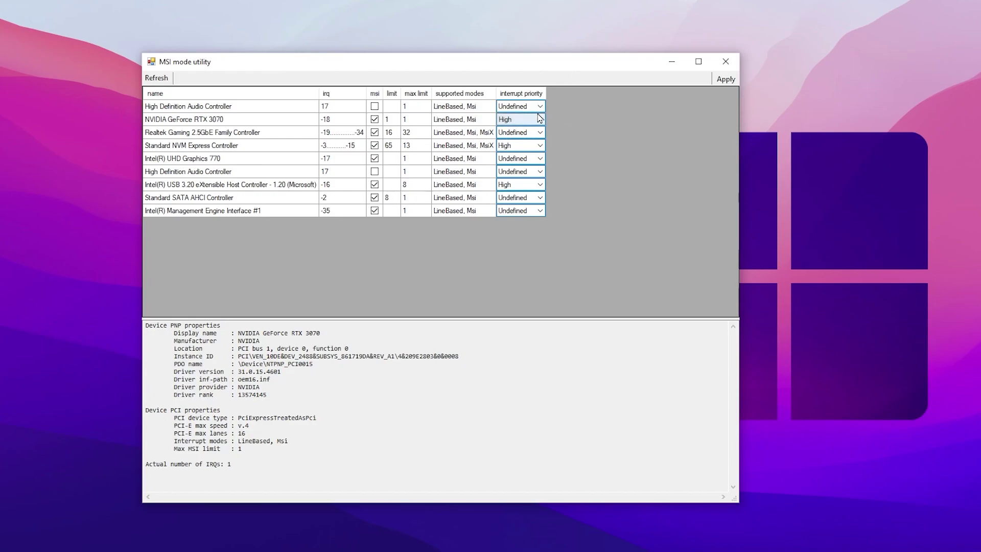
click(725, 78)
click(726, 62)
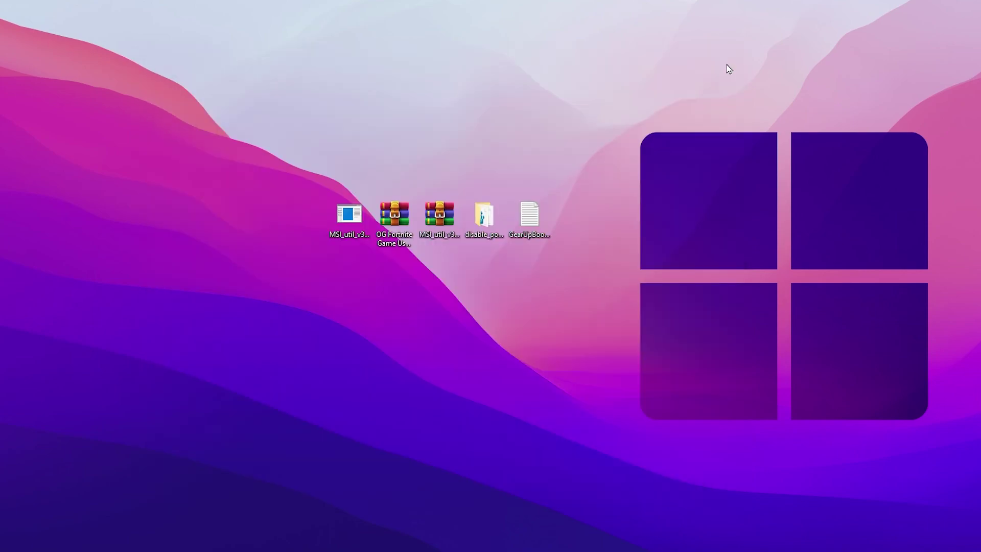
- Open the disable_power_throttling folder and review disable power throttling.reg in Notepad
double_click(481, 226)
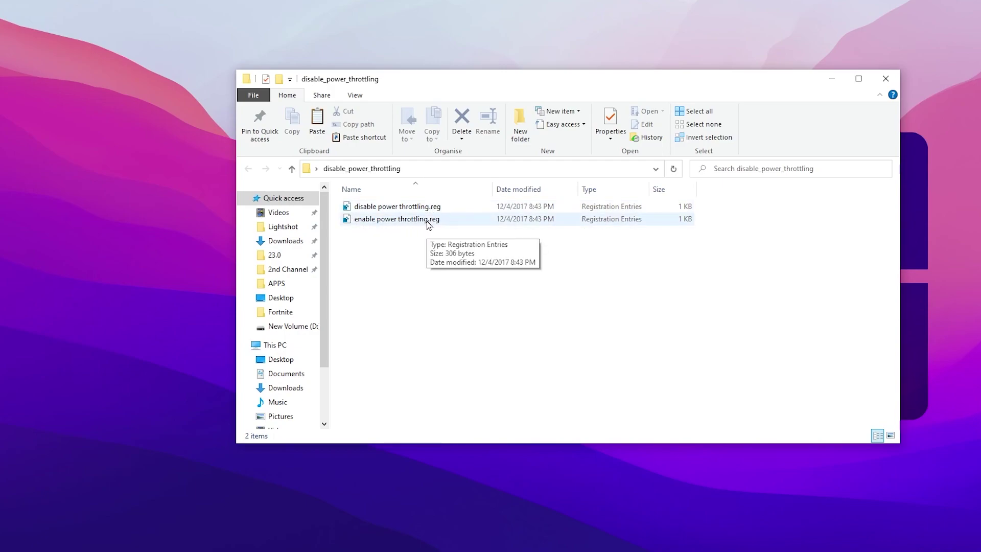
click(383, 243)
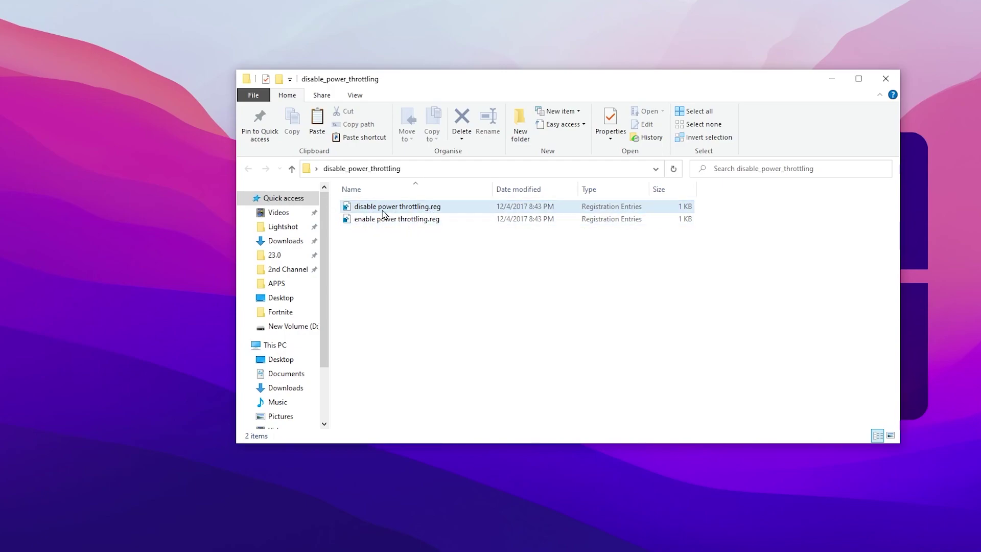
right_click(370, 212)
click(394, 228)
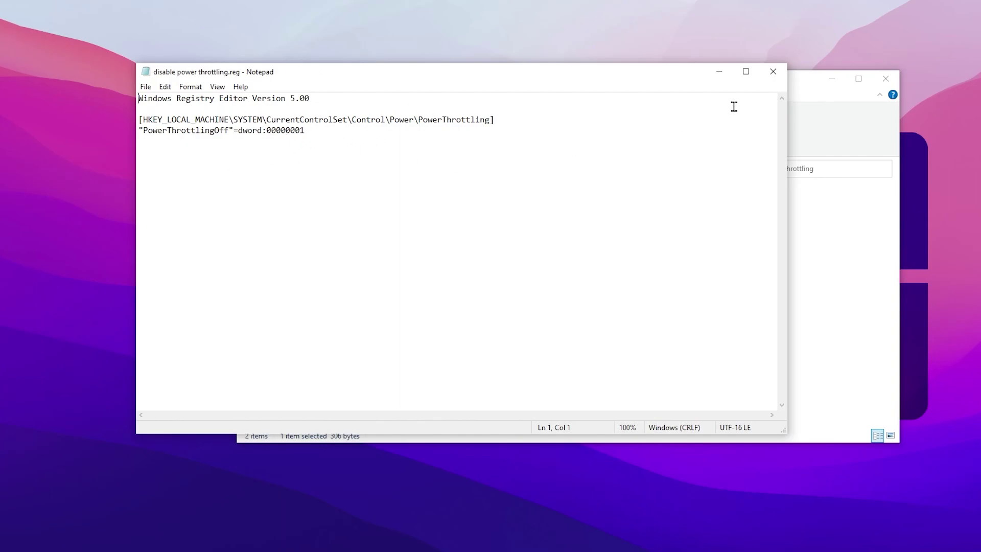
click(773, 71)
- Merge disable power throttling.reg (PowerThrottlingOff = 1) into the registry and close File Explorer
double_click(372, 207)
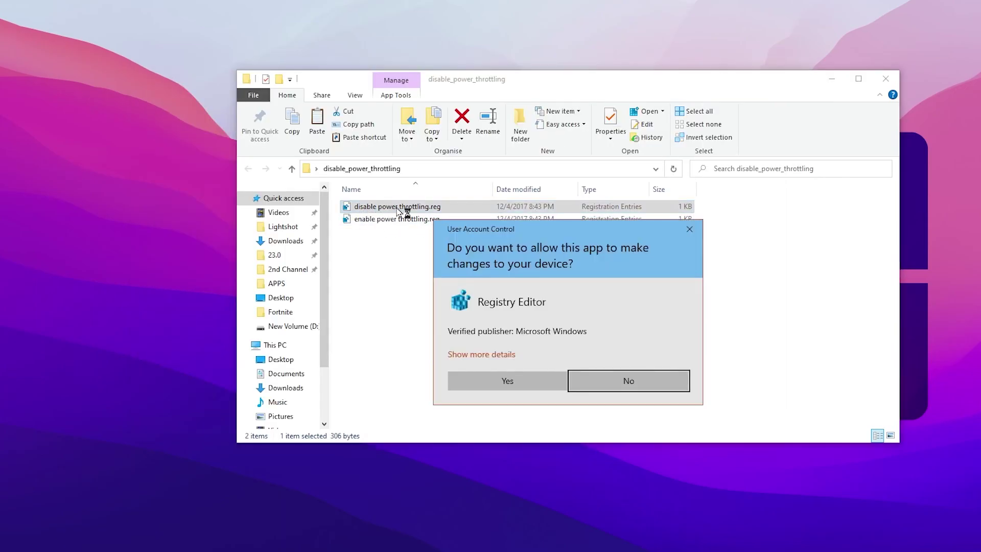
click(513, 381)
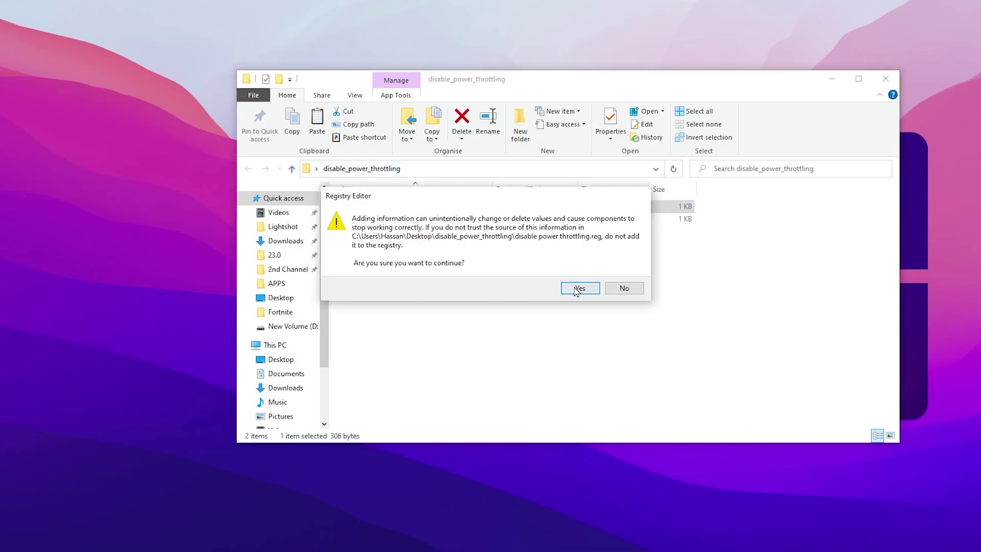
click(578, 288)
click(628, 271)
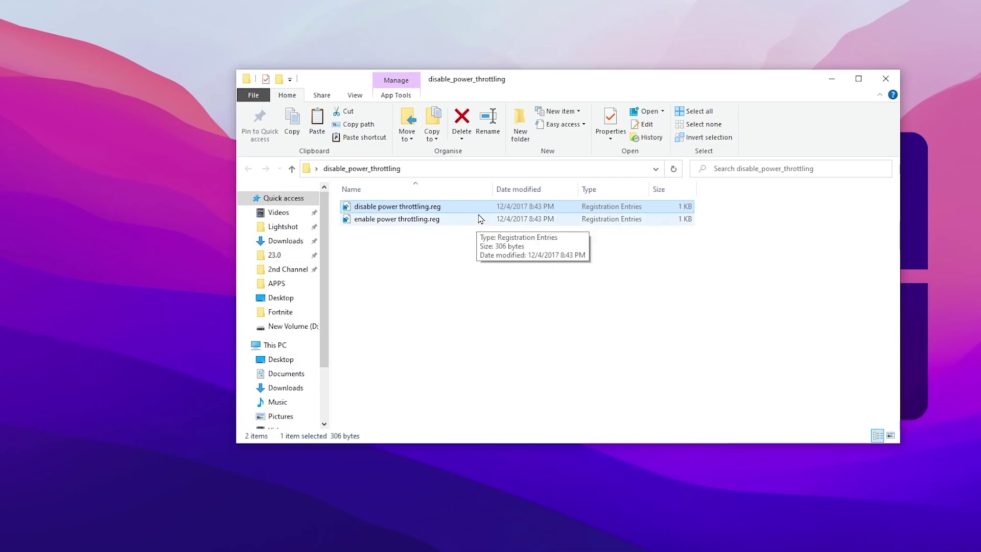
click(884, 78)
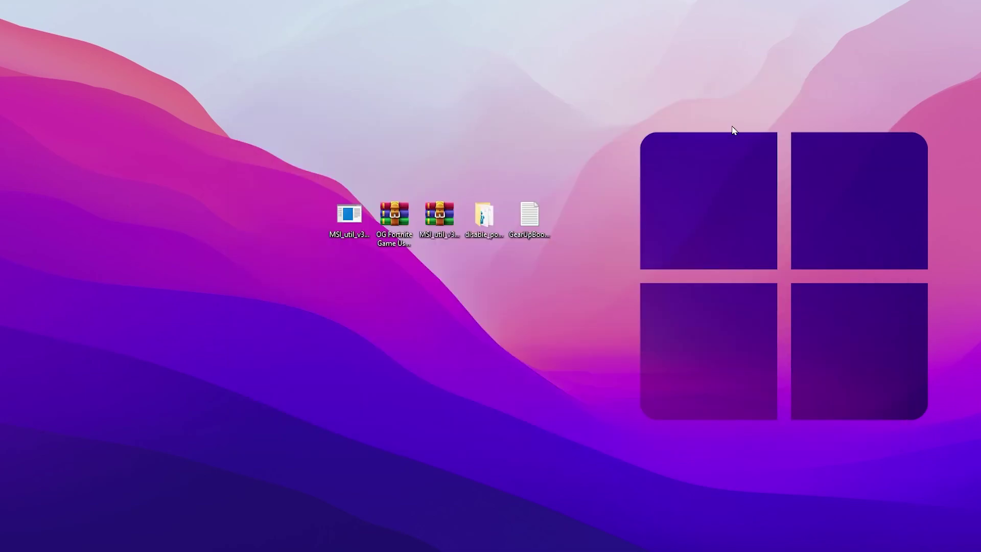
- Load the GearUP Booster site in a new Chrome tab from GearUpBooster.txt's link, then minimize Chrome and close the note
double_click(528, 210)
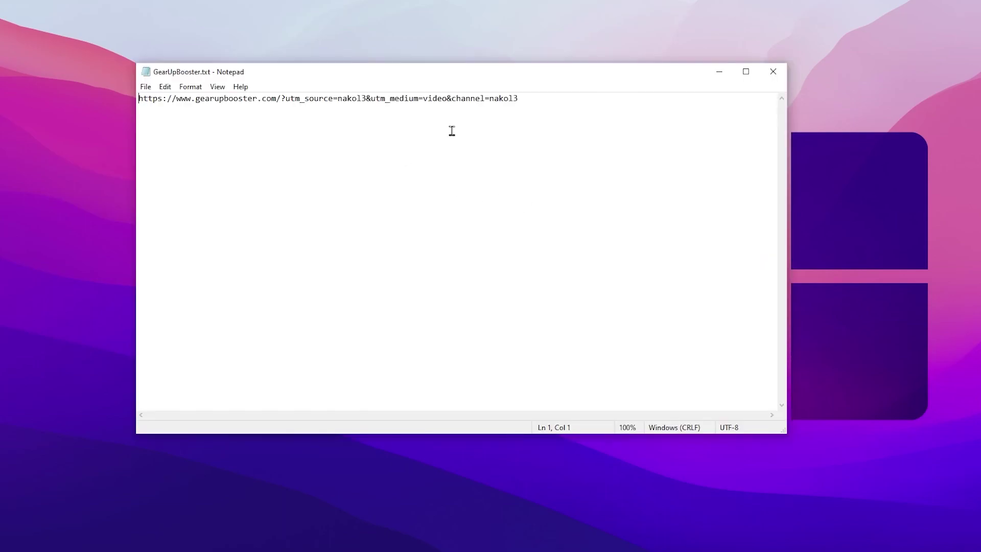
key(ctrl+a)
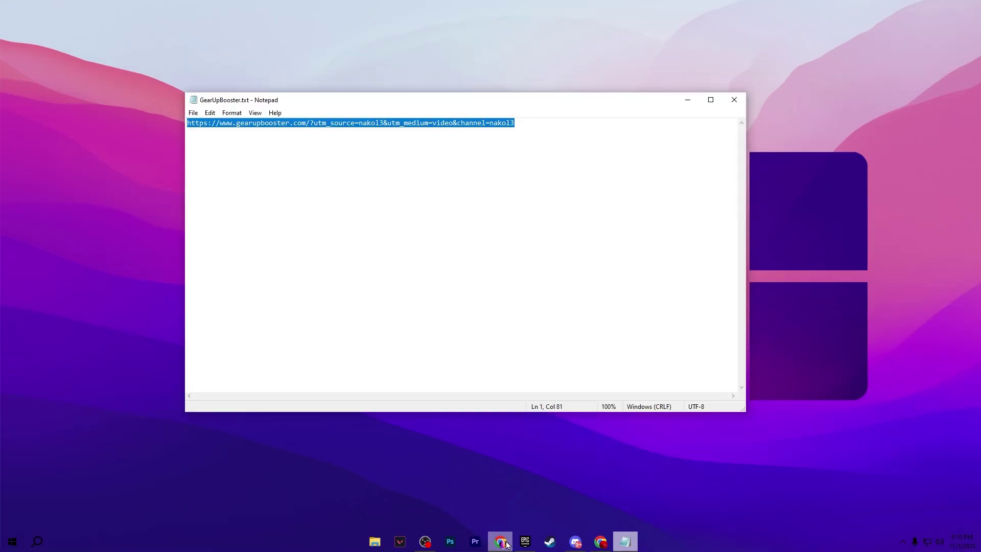
click(500, 541)
key(ctrl+t)
key(ctrl+v)
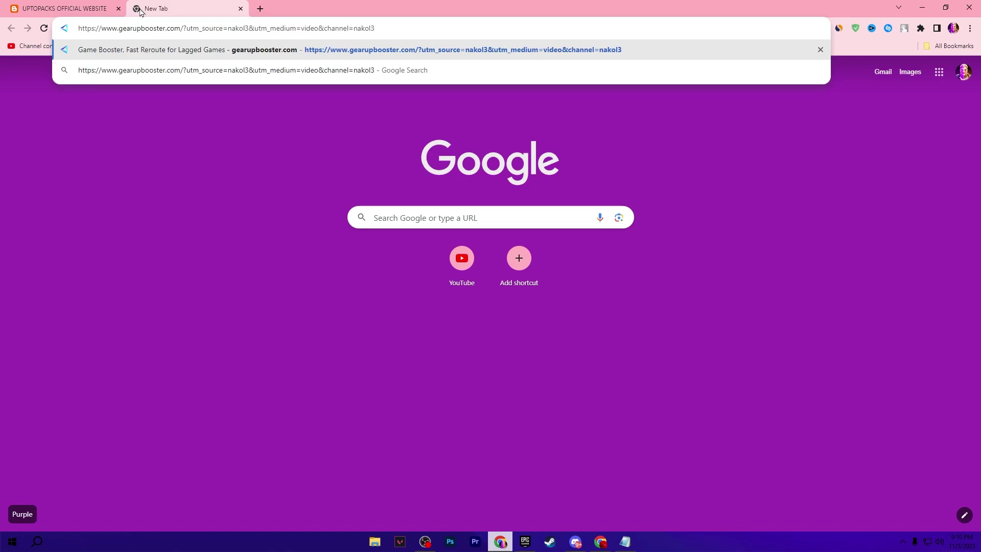
key(Return)
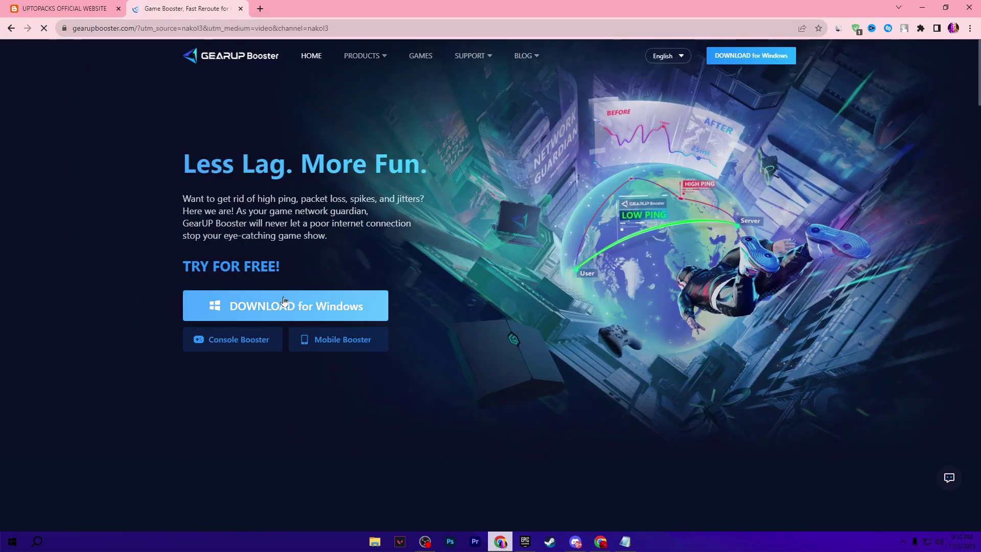
click(928, 7)
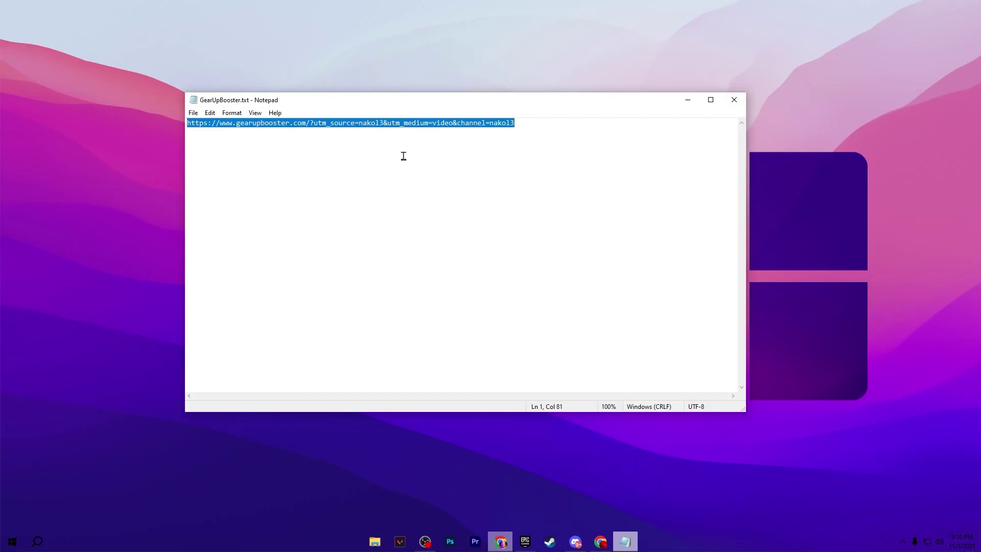
click(731, 99)
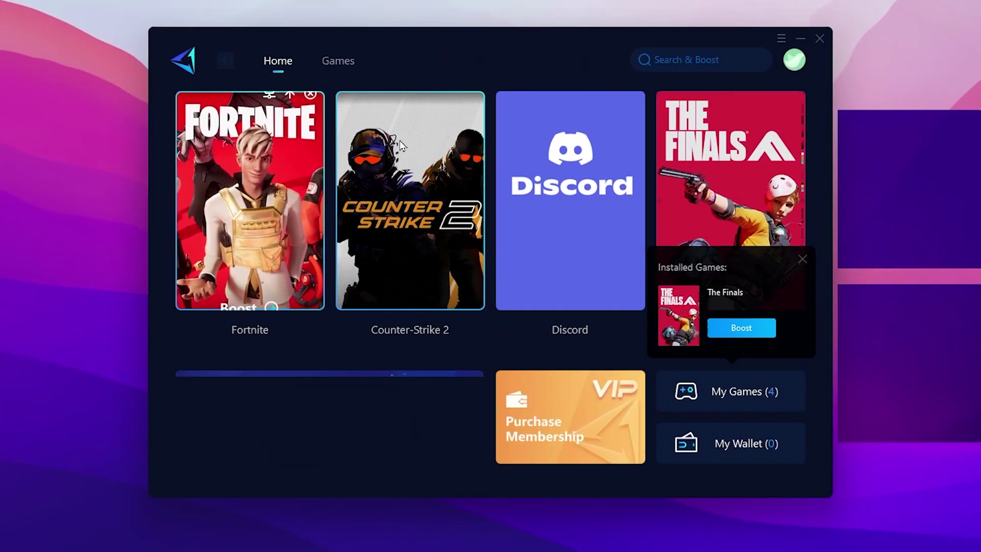
mouse_move(412, 106)
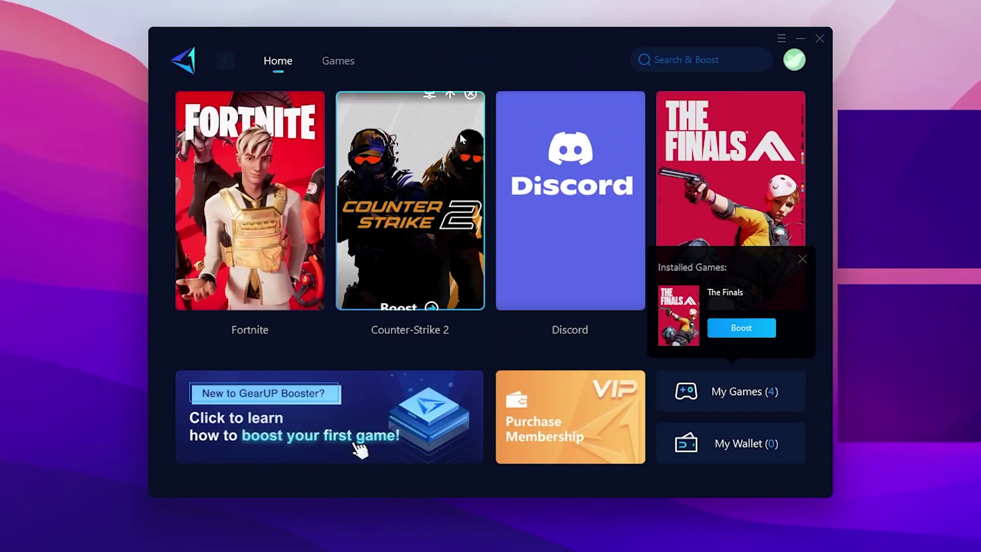
click(799, 60)
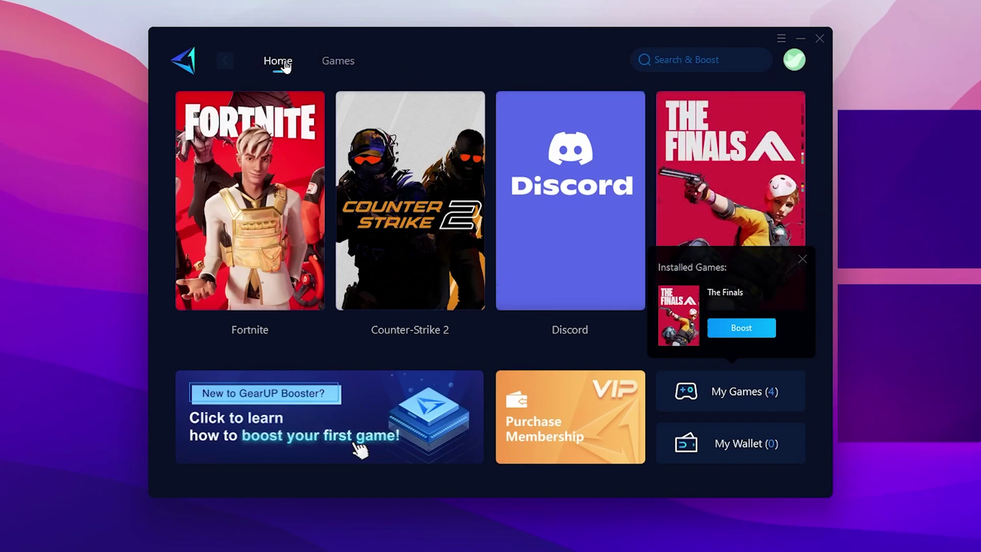
click(337, 61)
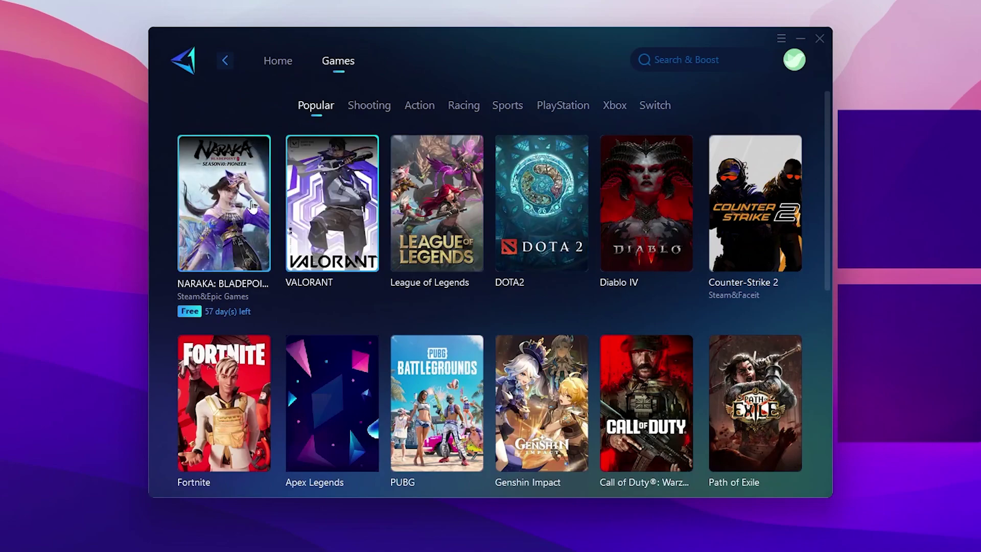
click(215, 394)
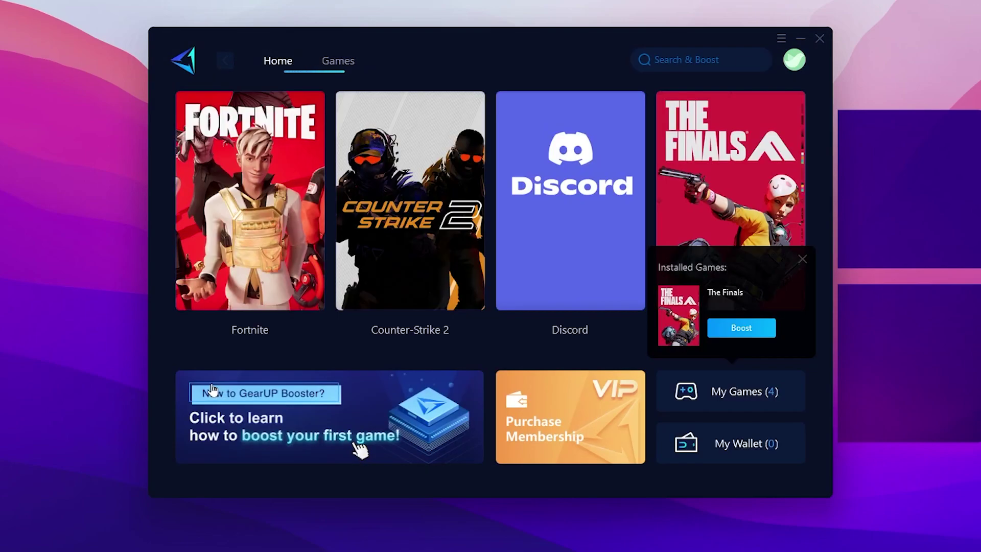